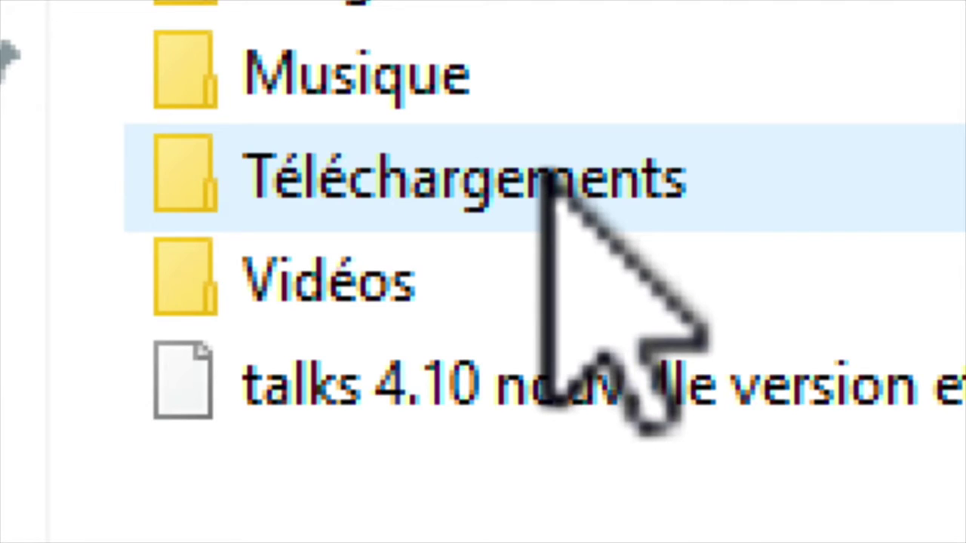
- Open the Téléchargements folder and run the SetupLocalisateurPC7.2.0 installer
double_click(543, 185)
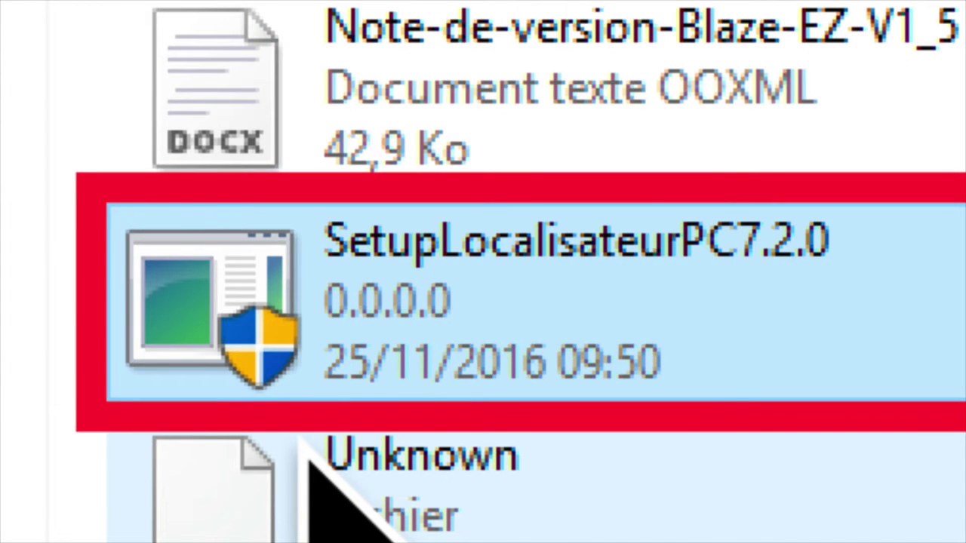
mouse_move(307, 447)
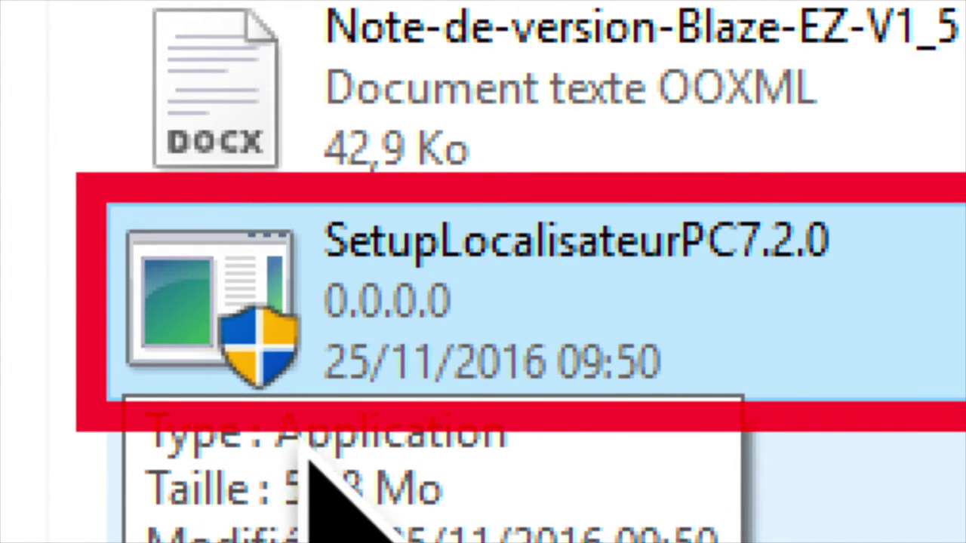
double_click(308, 446)
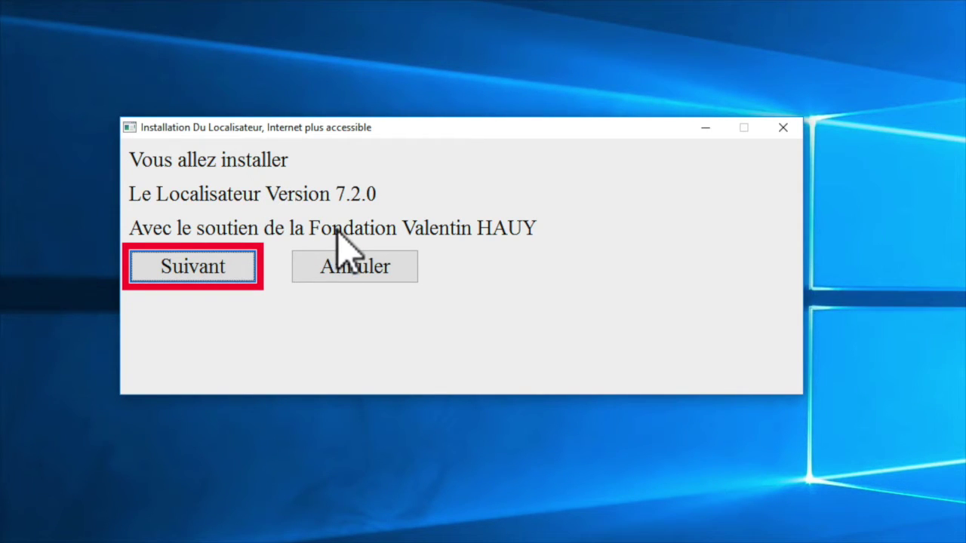
- Install Le Localisateur 7.2.0 in C:\Program Files\localisateur with the Ctrl+Alt+l launch option enabled, and launch it, dismissing the internet notice
click(224, 257)
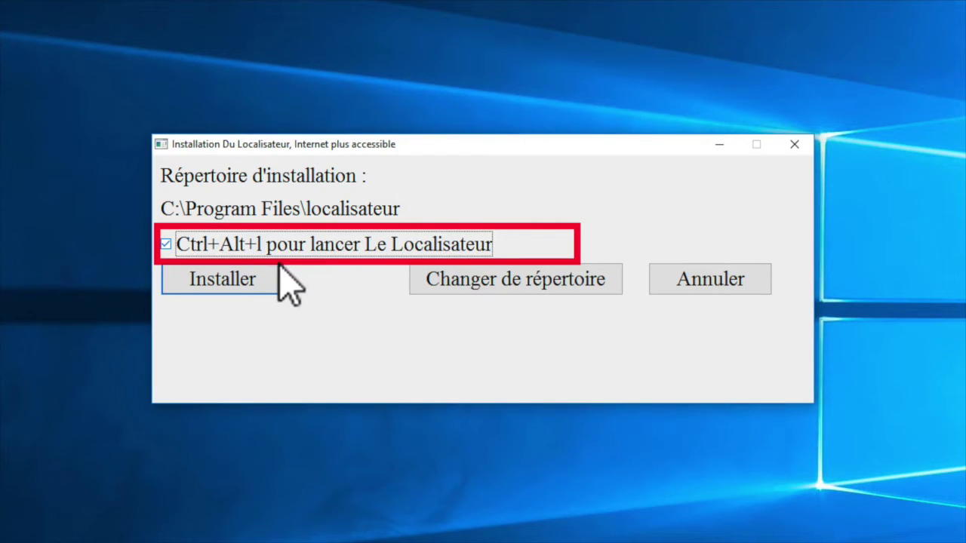
click(240, 286)
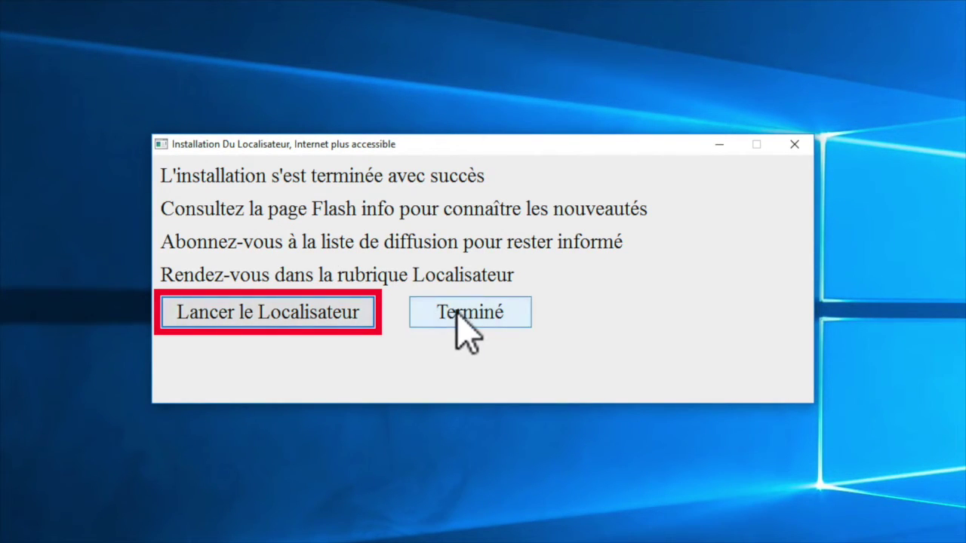
click(343, 310)
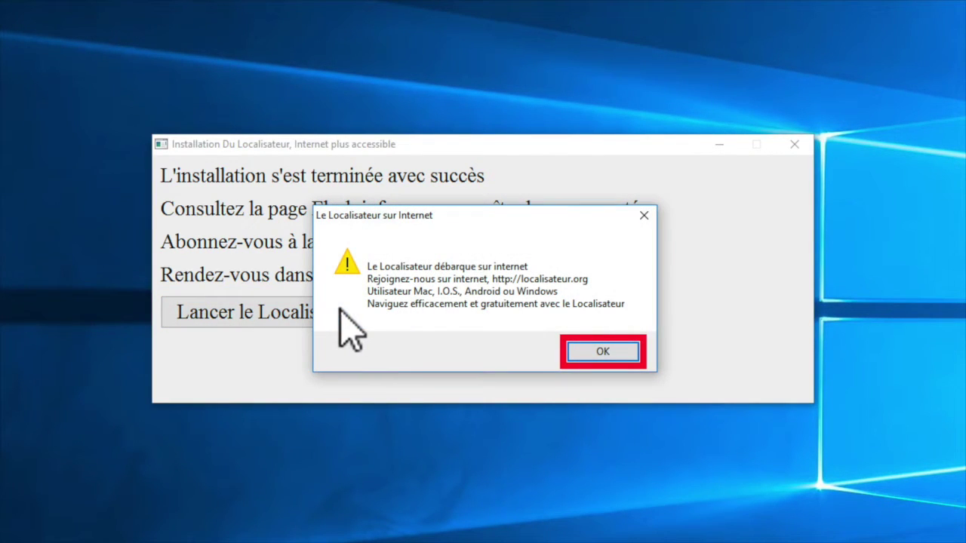
click(607, 350)
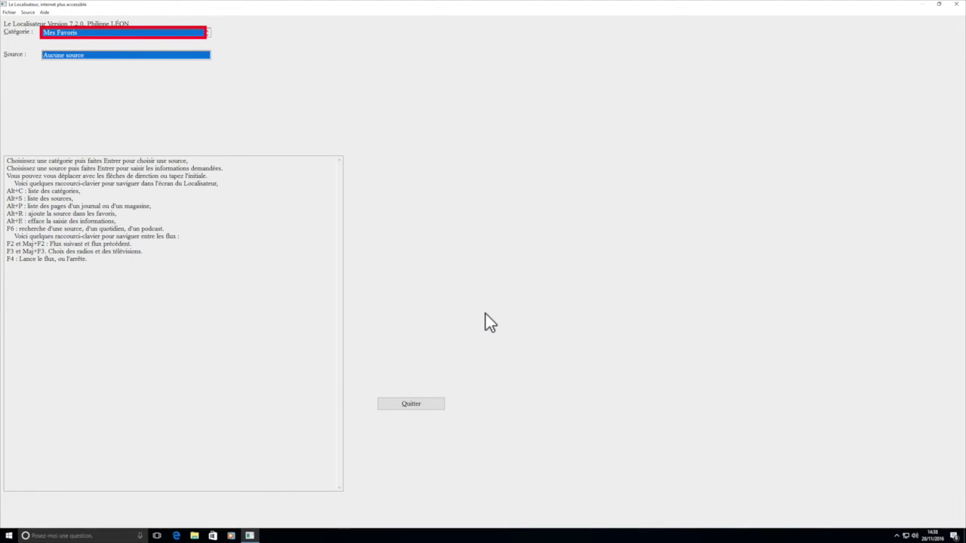
- Look through the available categories, the source field and the help text of Le Localisateur
key(Down)
key(Up)
key(Down)
key(Down)
key(Down)
key(Down)
key(Down)
key(Down)
key(Down)
key(Down)
key(Down)
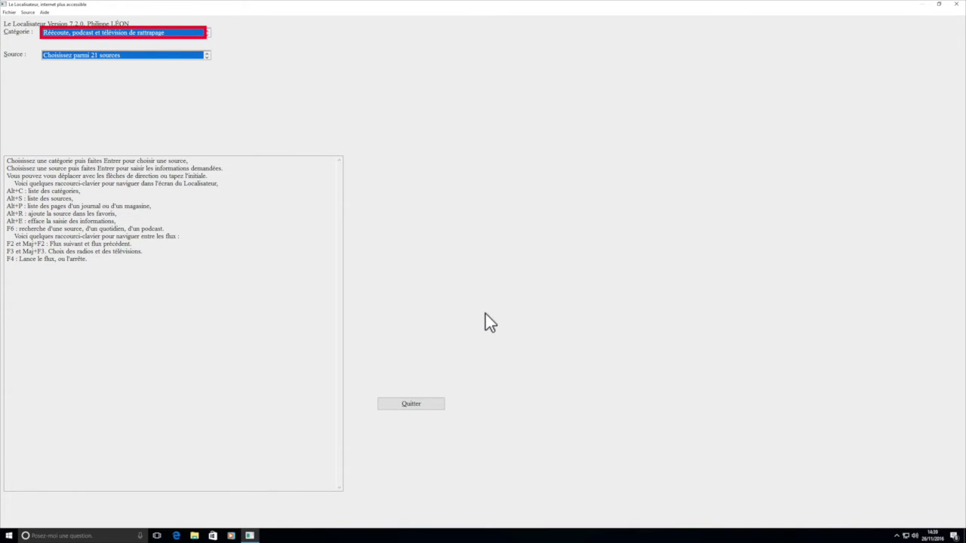
key(Down)
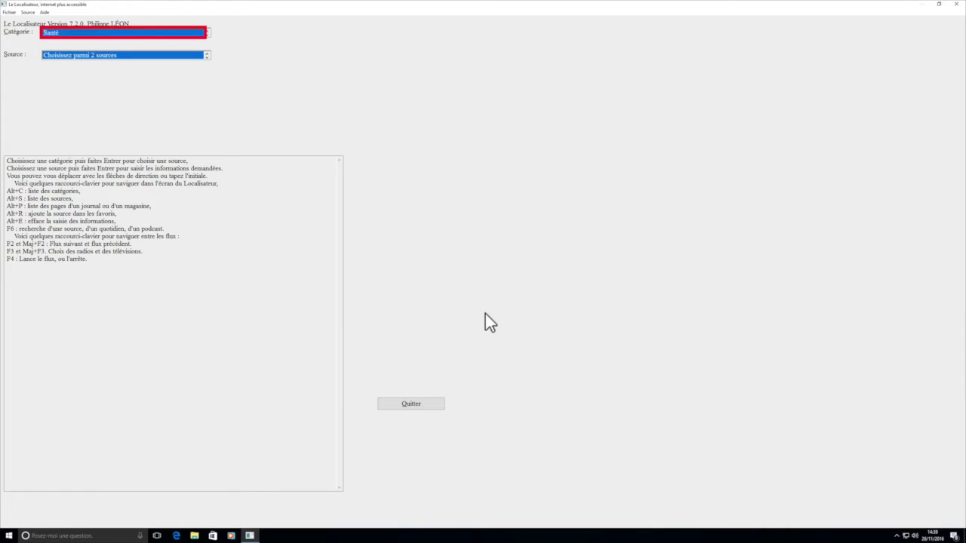
key(Down)
key(Down)
key(Down)
key(Down)
key(Tab)
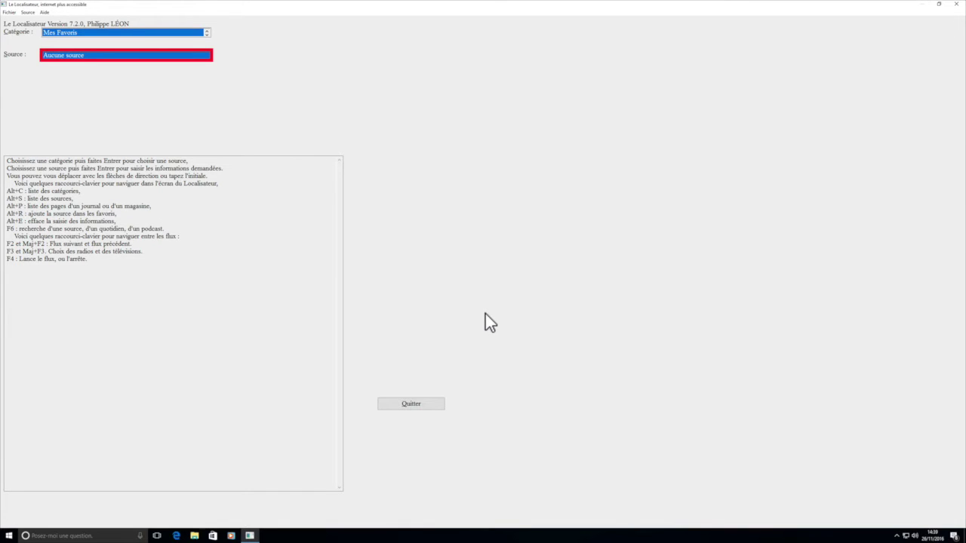
key(Tab)
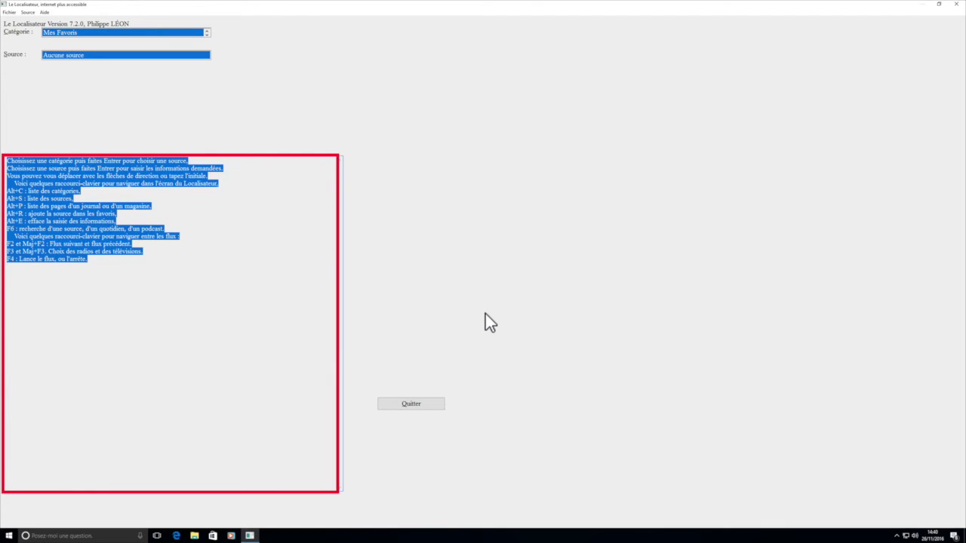
- Return to the categories and choose Annuaires to access its sources
key(alt+c)
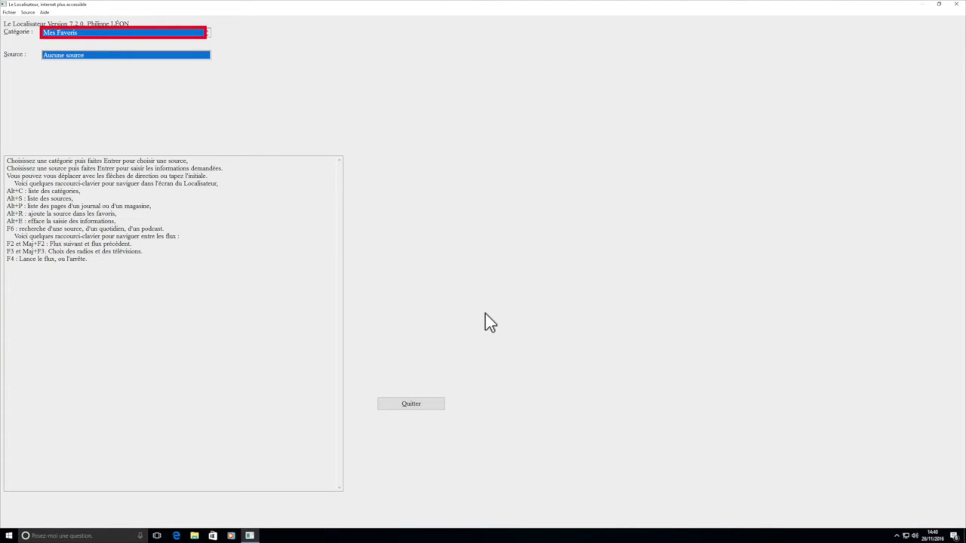
key(Down)
key(Down)
key(Return)
- Go through the directory sources and select "Recherche d'un professionnel dans les Pages Jaunes"
key(b)
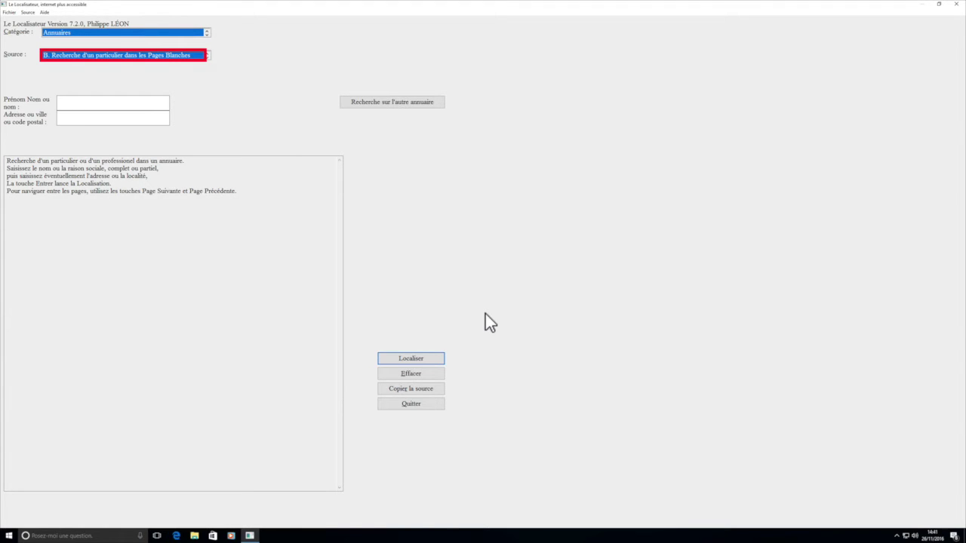
key(j)
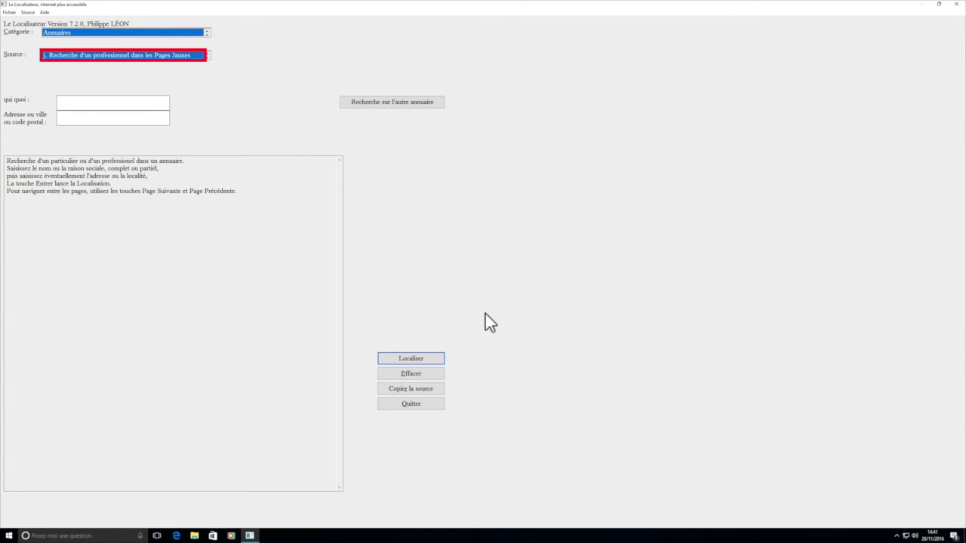
key(Up)
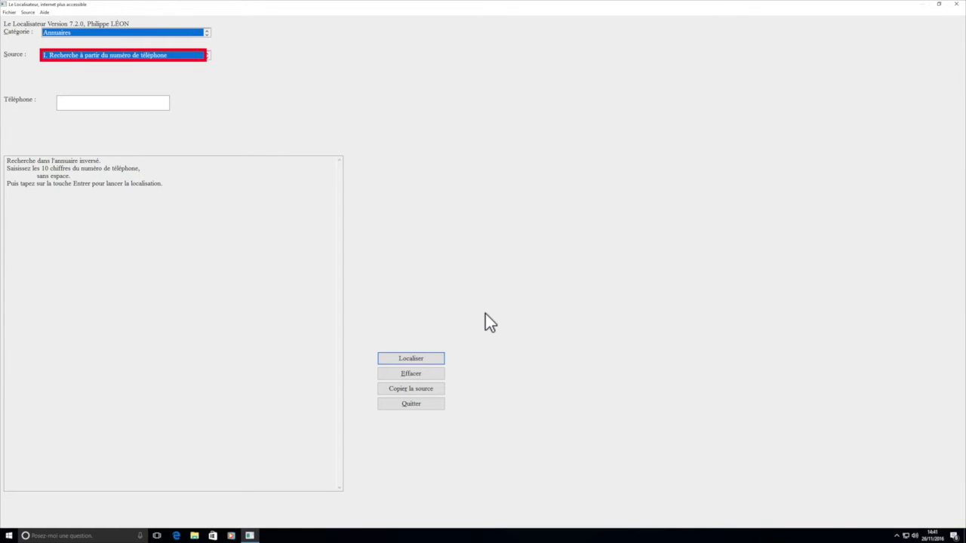
key(Up)
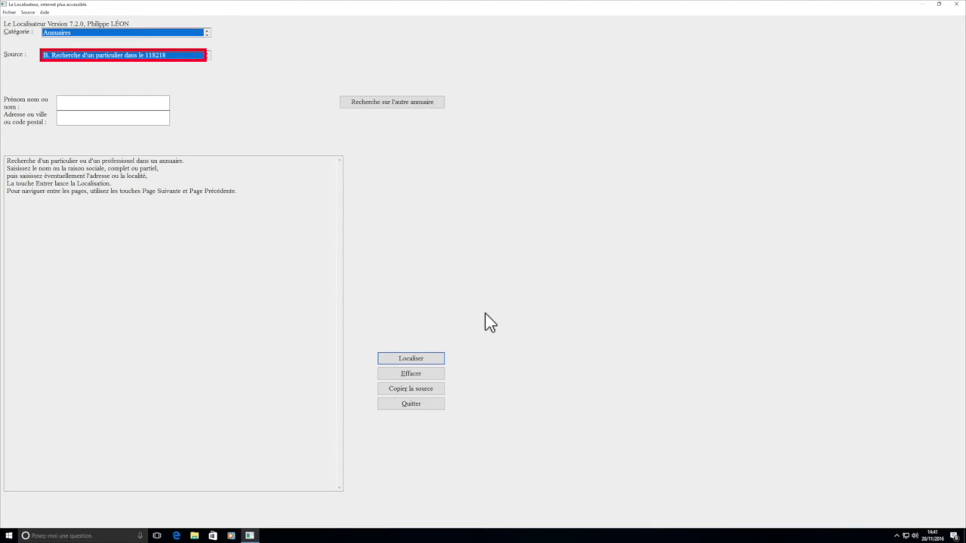
key(Up)
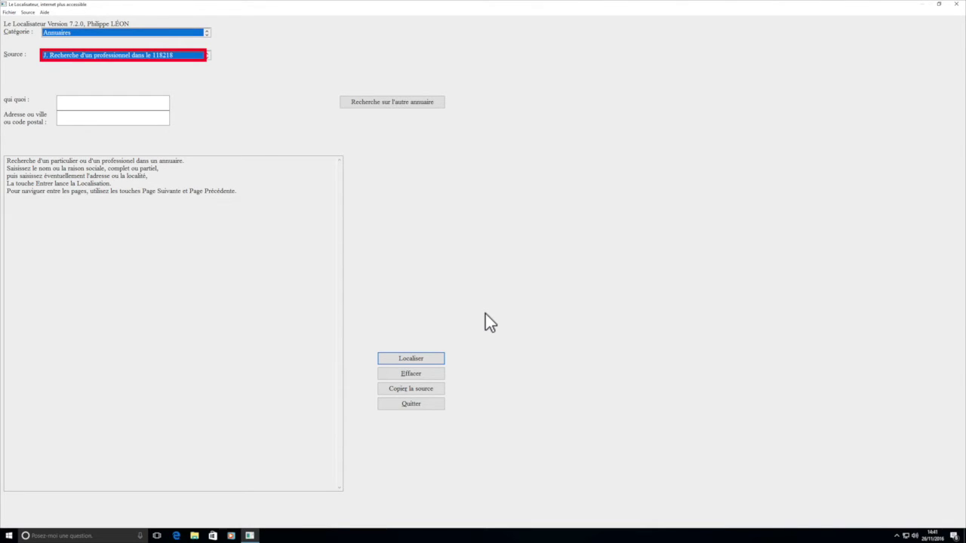
key(Up)
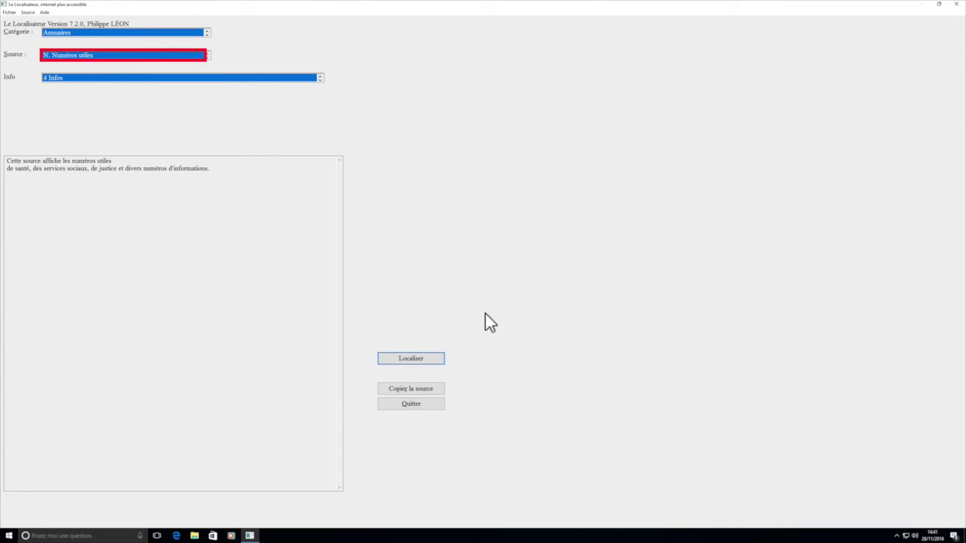
key(Down)
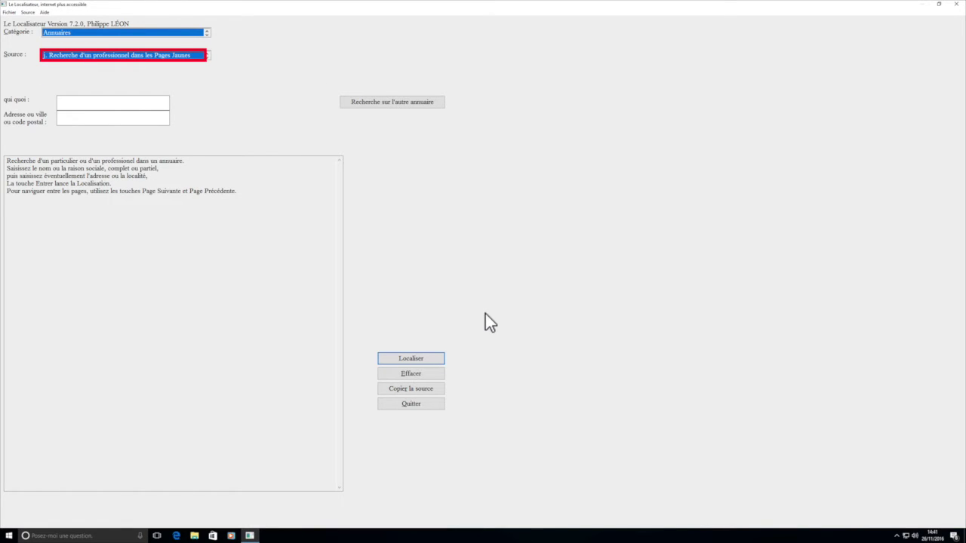
- Search the Pages Jaunes for "coiffeurs" in "lille"
key(Tab)
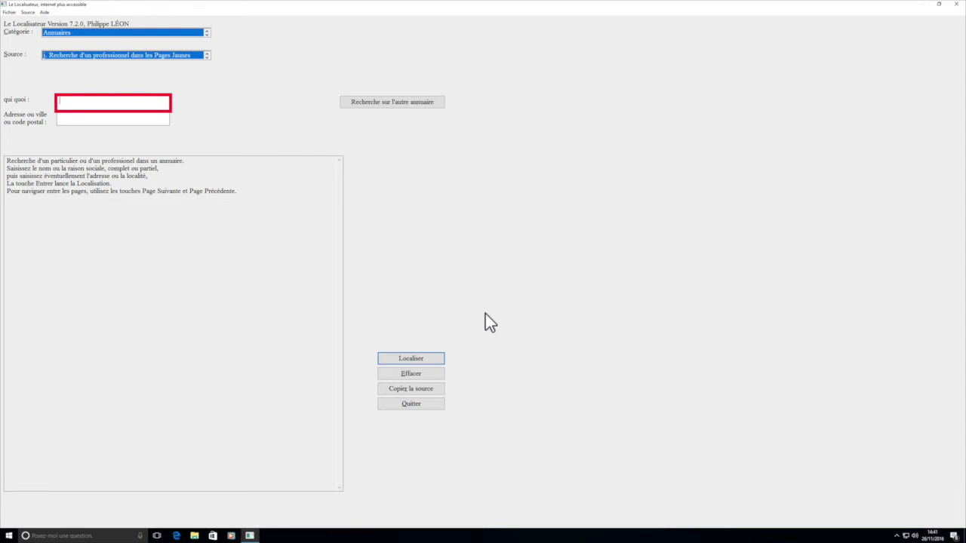
text(coiffeurs)
key(Tab)
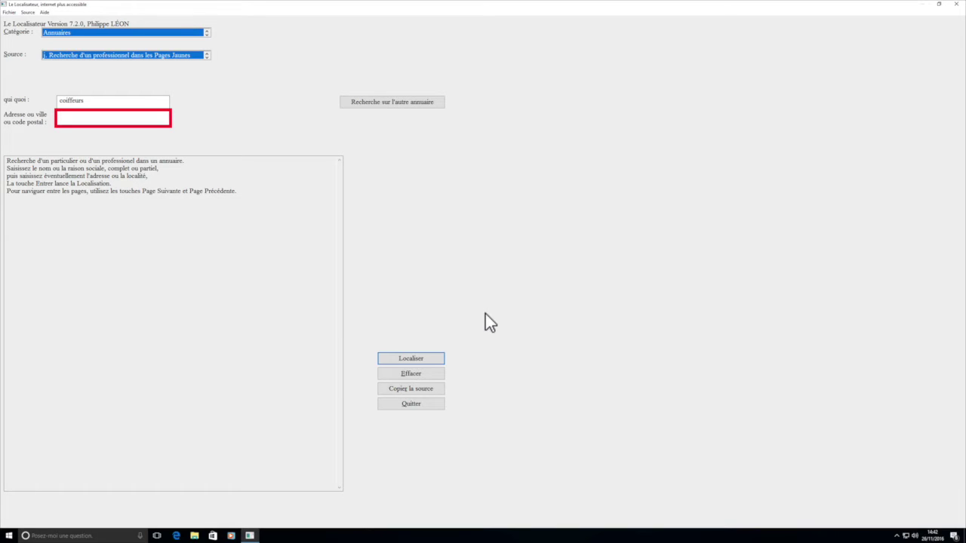
text(lille)
key(Tab)
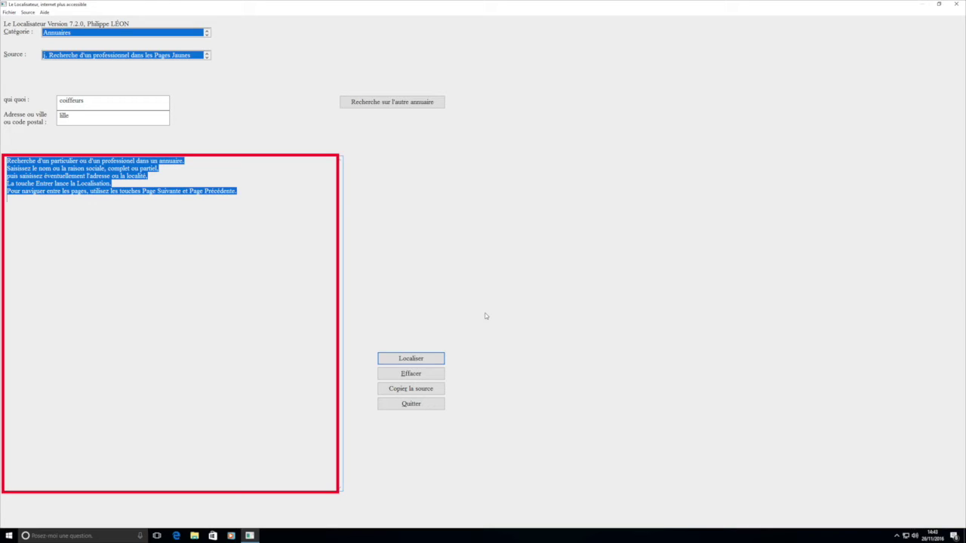
key(Return)
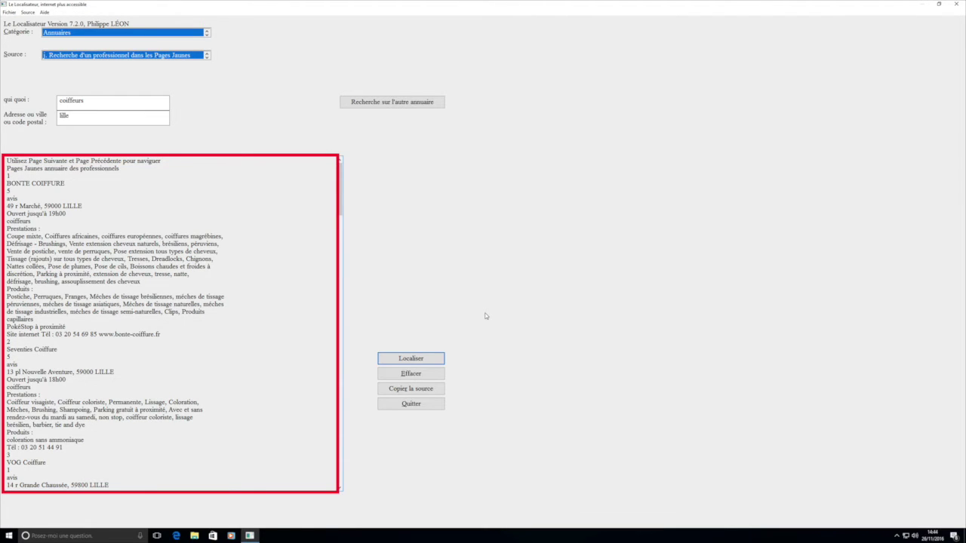
- Clear the directory search and switch the category to Commerce
key(alt+e)
key(Down)
key(Down)
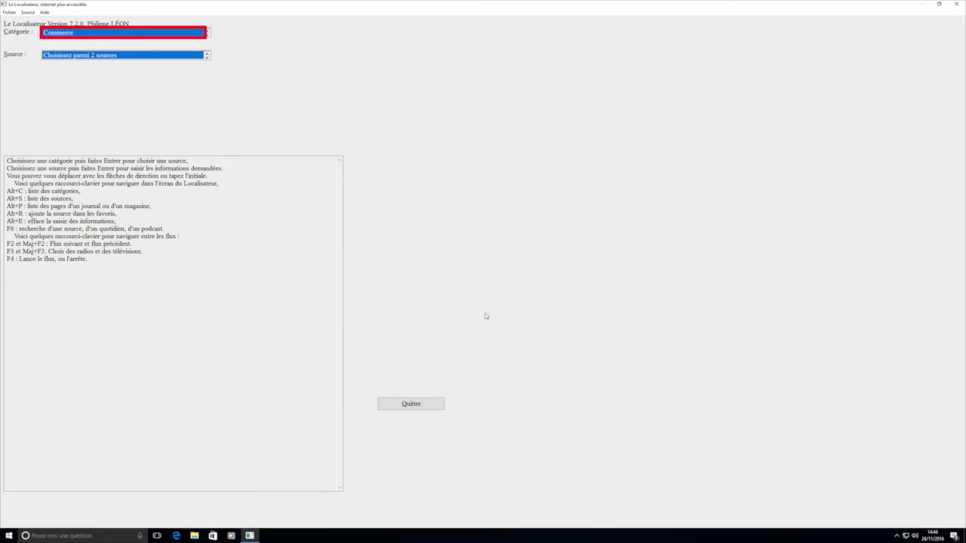
- Review the Commerce sources and select "Picard, rechercher un produit"
key(Tab)
key(Down)
key(Down)
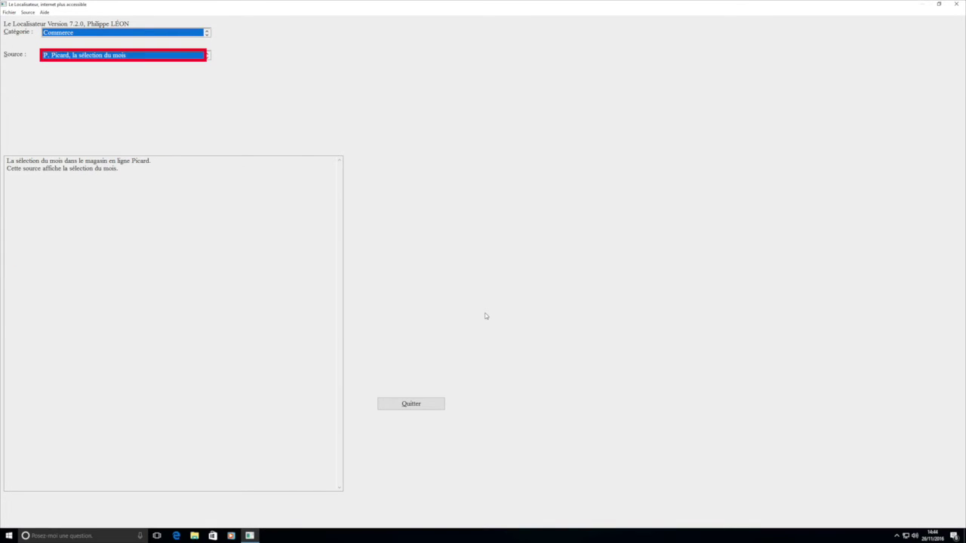
key(Up)
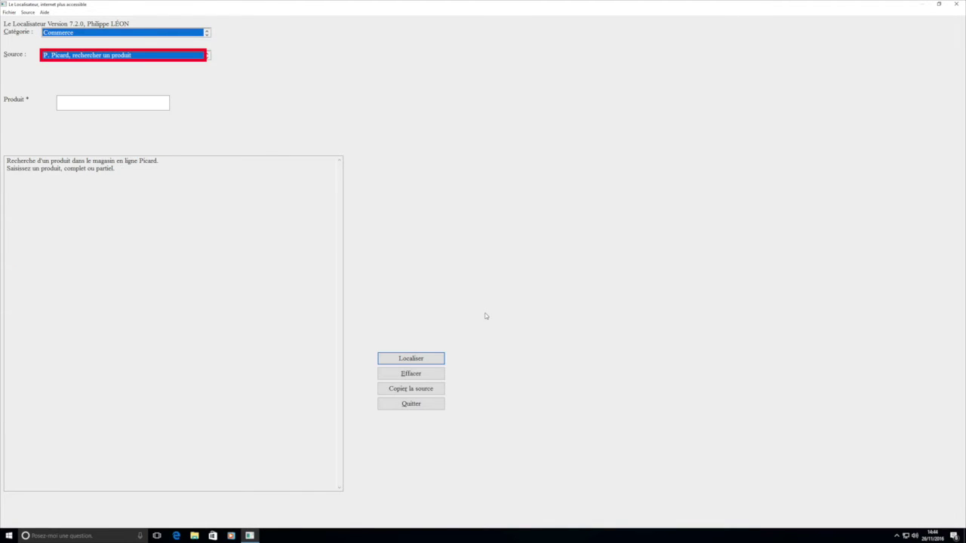
key(Down)
key(Up)
- Search the Picard online store for the product "truite"
key(Tab)
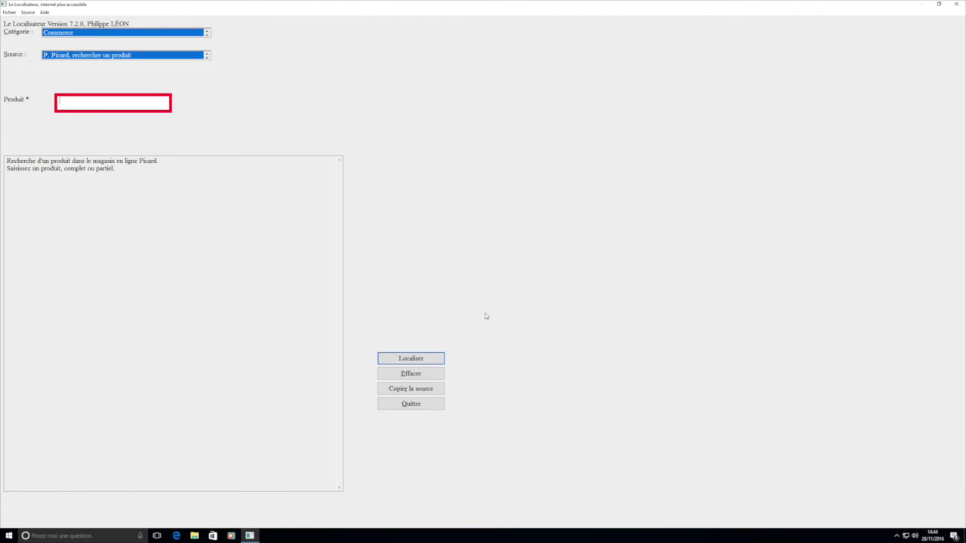
text(truite)
key(Return)
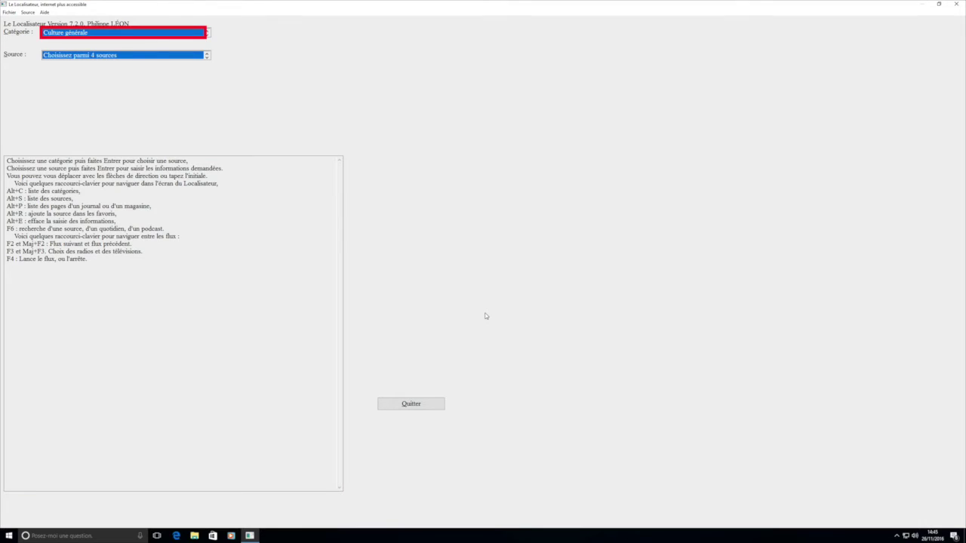
- Go through the sources of the Culture générale category and select Wikipedia
key(Return)
key(c)
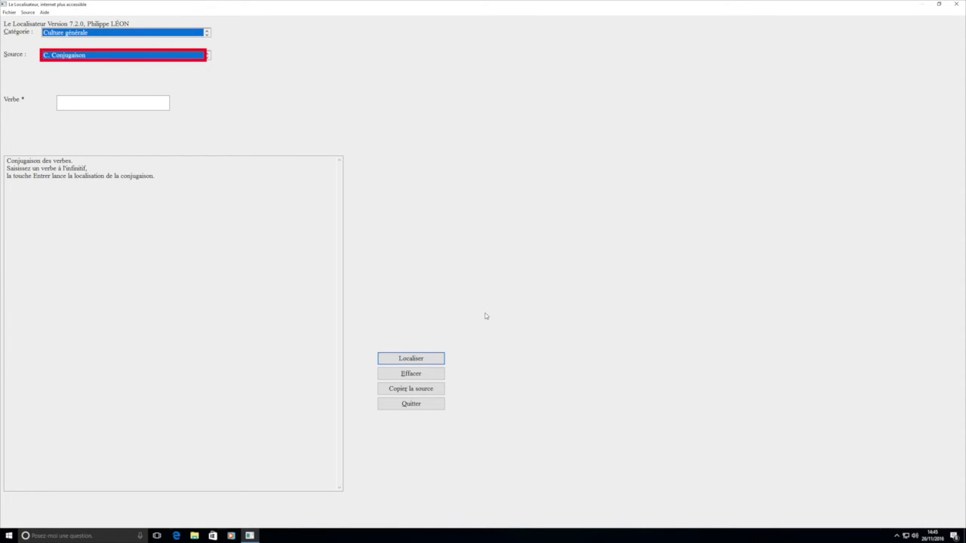
key(d)
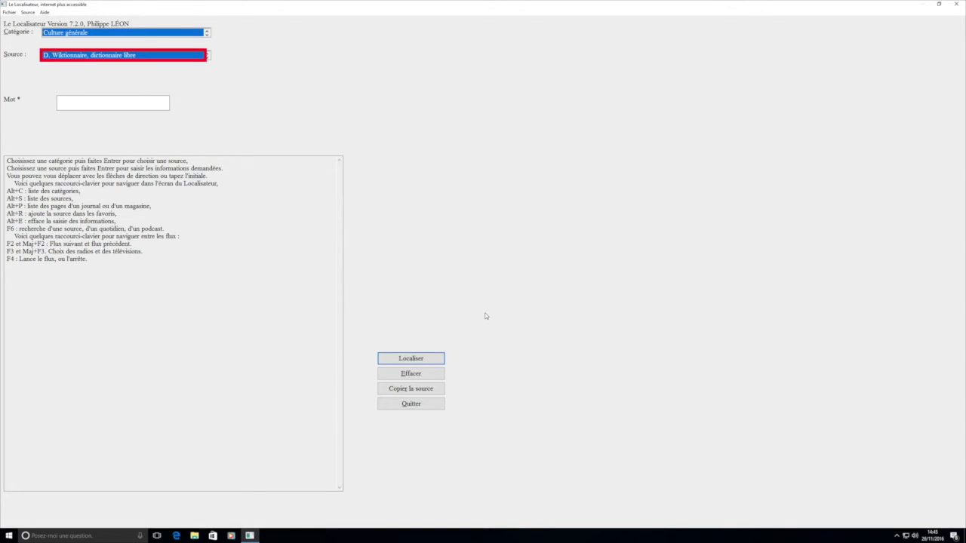
key(s)
key(w)
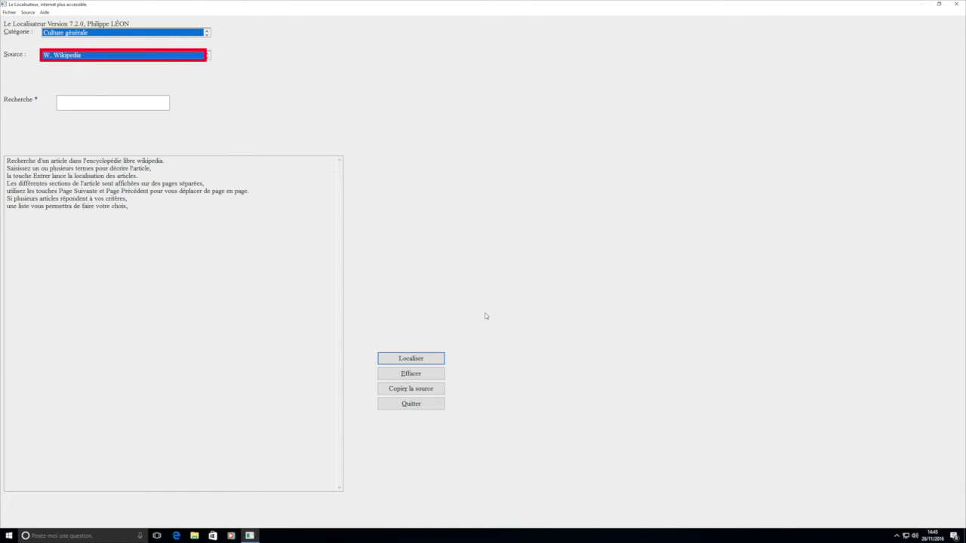
- Search Wikipedia for articles about "victor hugo"
key(Tab)
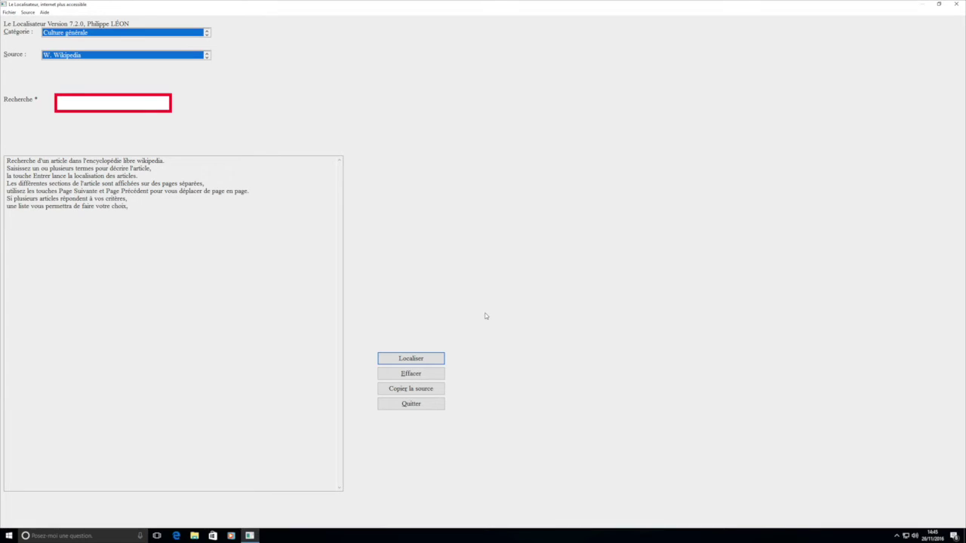
text(victor hugo)
key(Return)
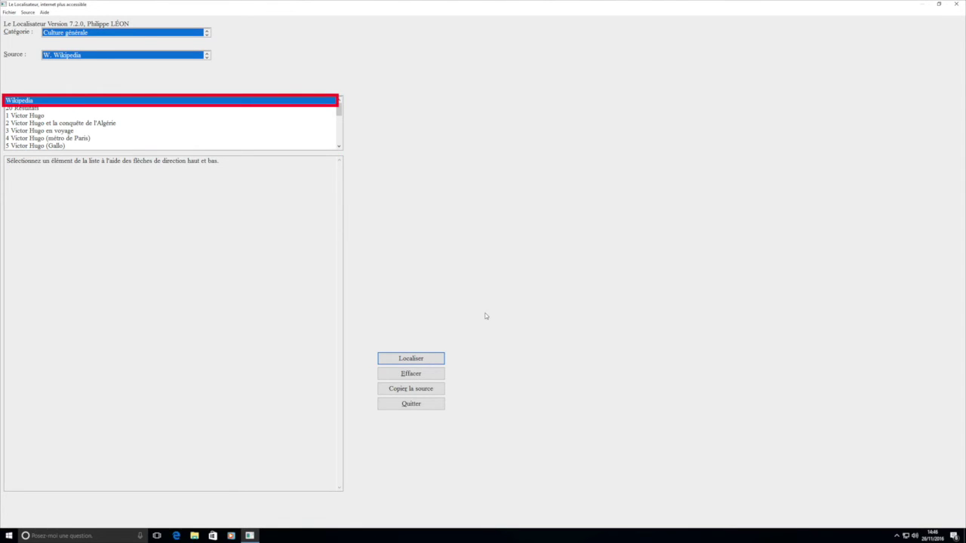
- Browse the Wikipedia results for Victor Hugo and open the first article, "Victor Hugo"
key(Down)
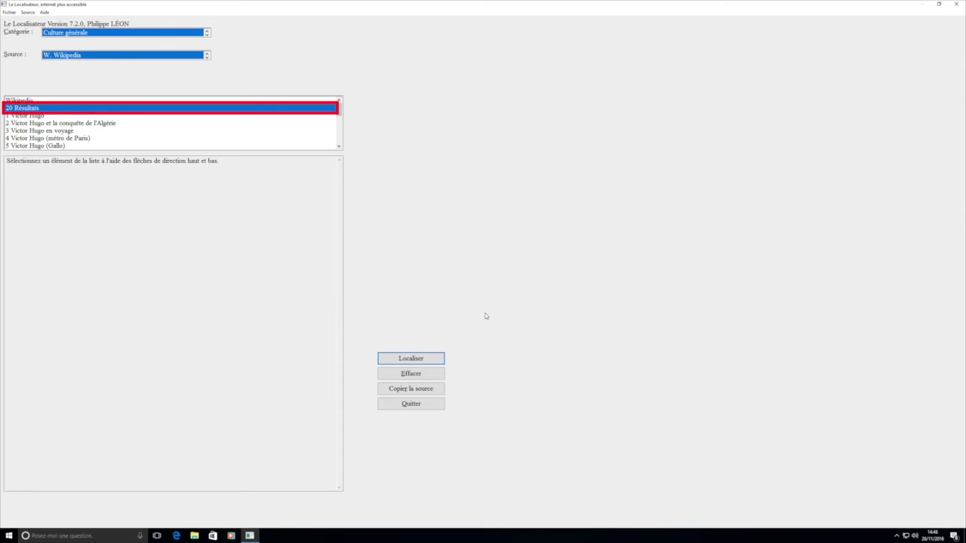
key(Down)
key(Down)
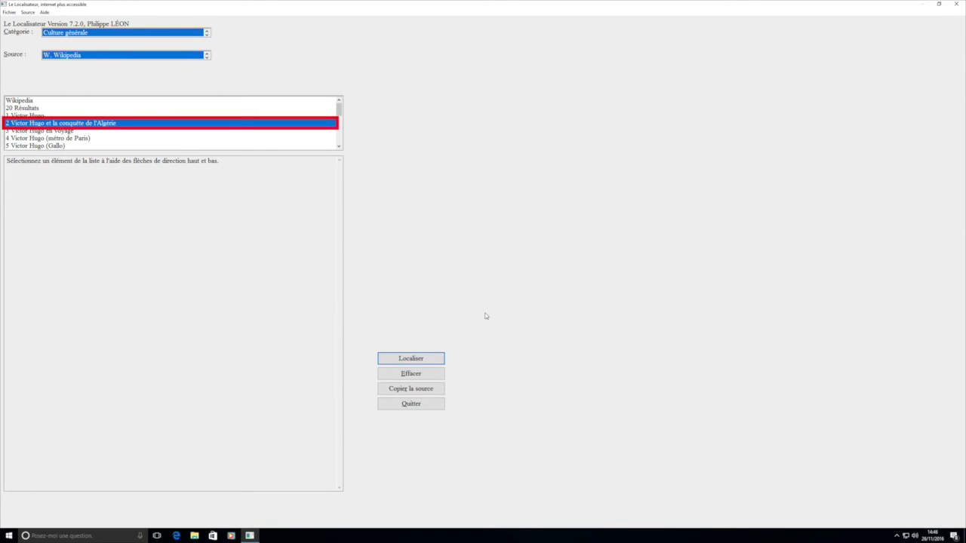
key(Up)
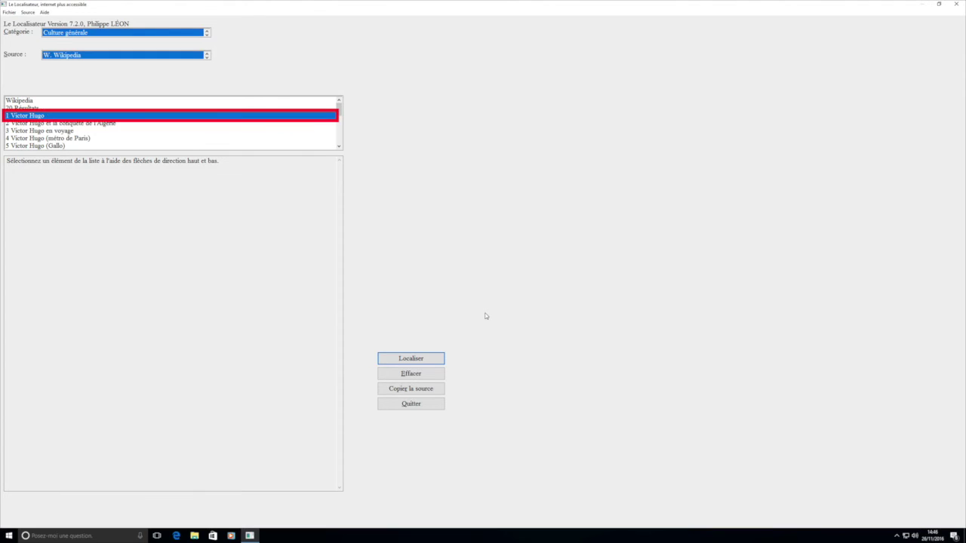
key(Down)
key(Down)
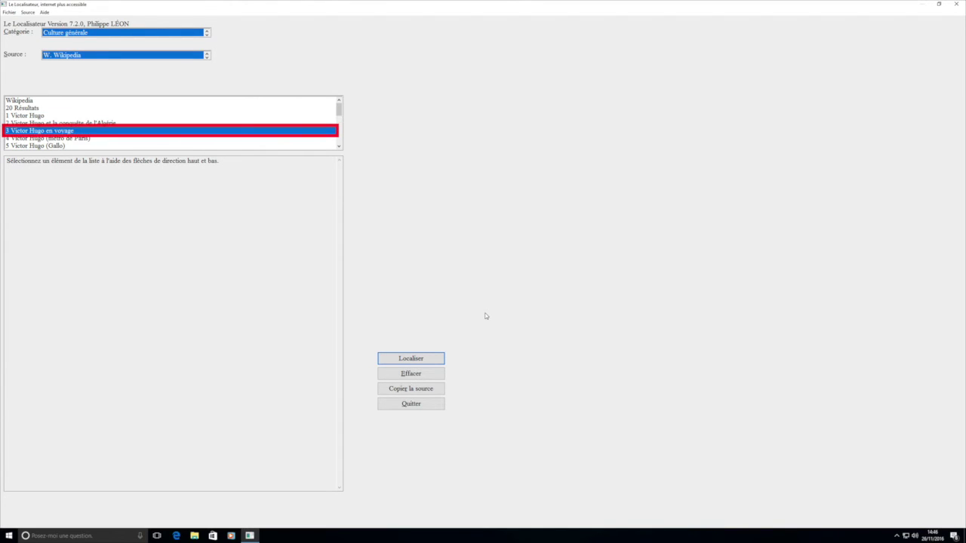
key(Down)
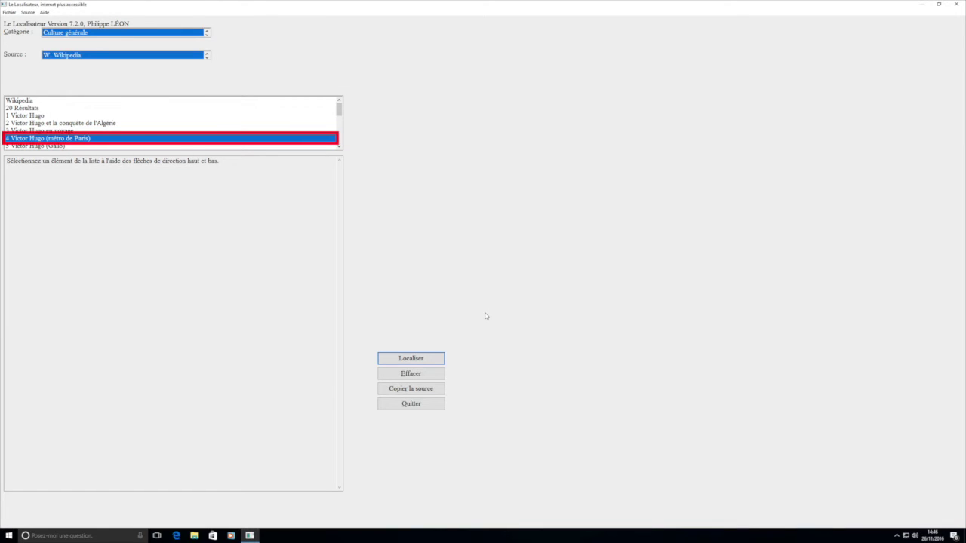
key(Up)
key(Up)
key(Up)
key(Return)
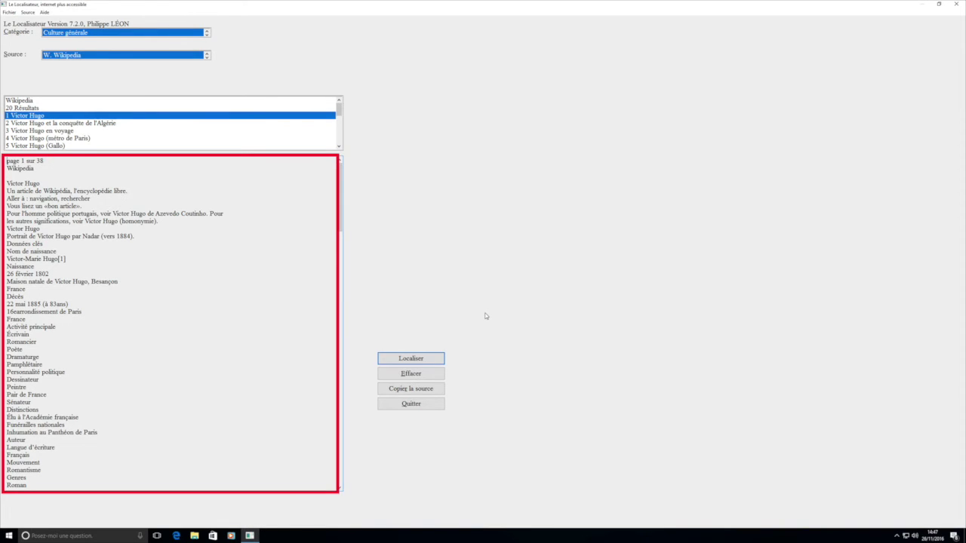
- Look through the sources of the Economie, finance category, including "Cotation du CAC 40"
key(Down)
key(Tab)
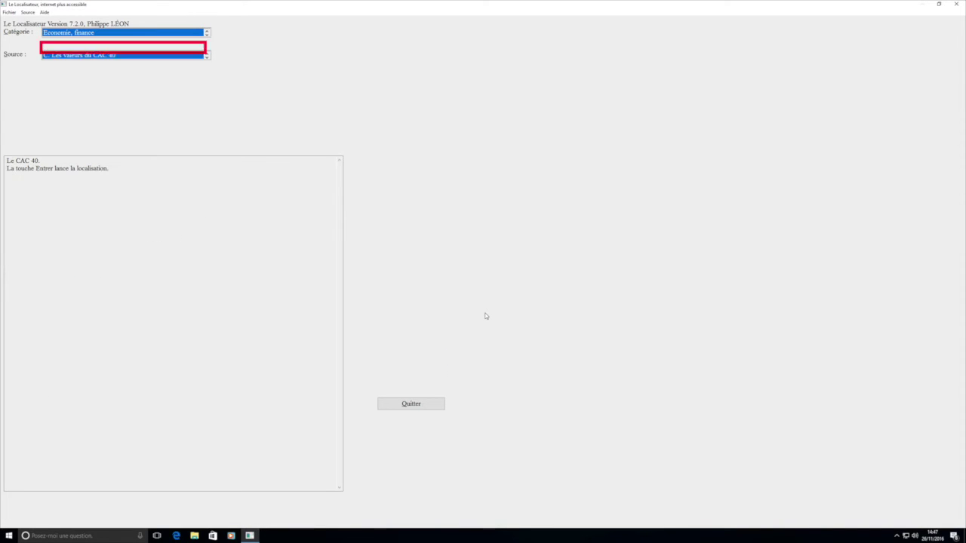
key(Down)
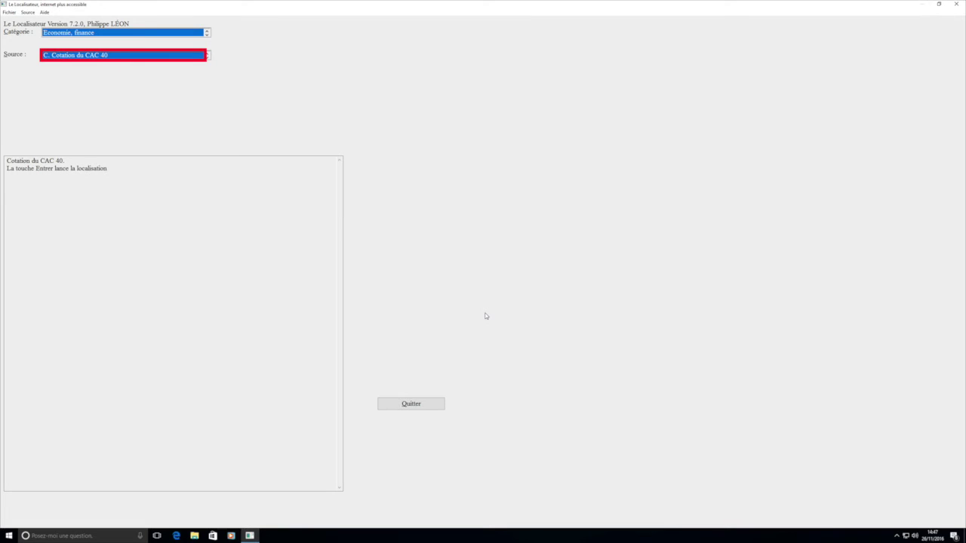
key(End)
key(Return)
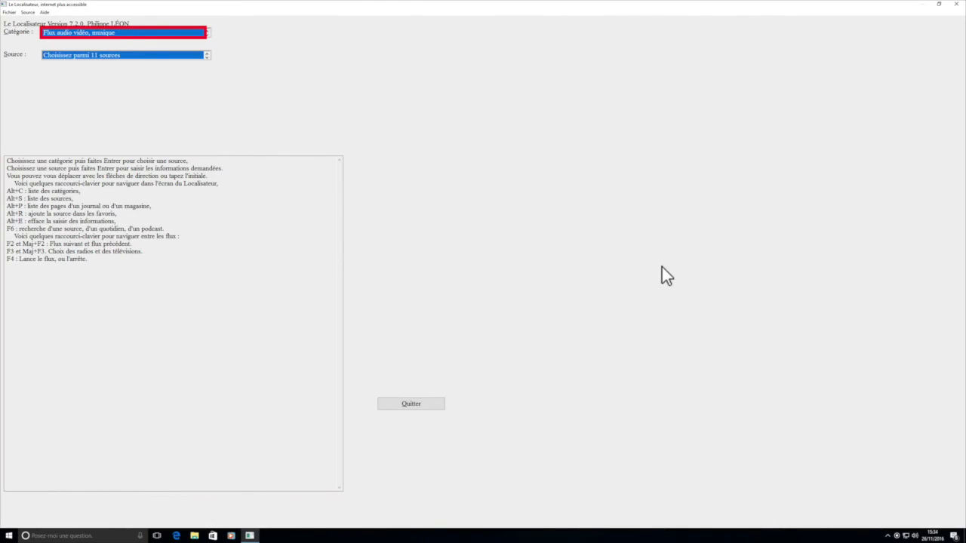
- Choose the category "Flux audio vidéo, musique" and go through its sources to select "Télévisions françaises"
key(Up)
key(Down)
key(Return)
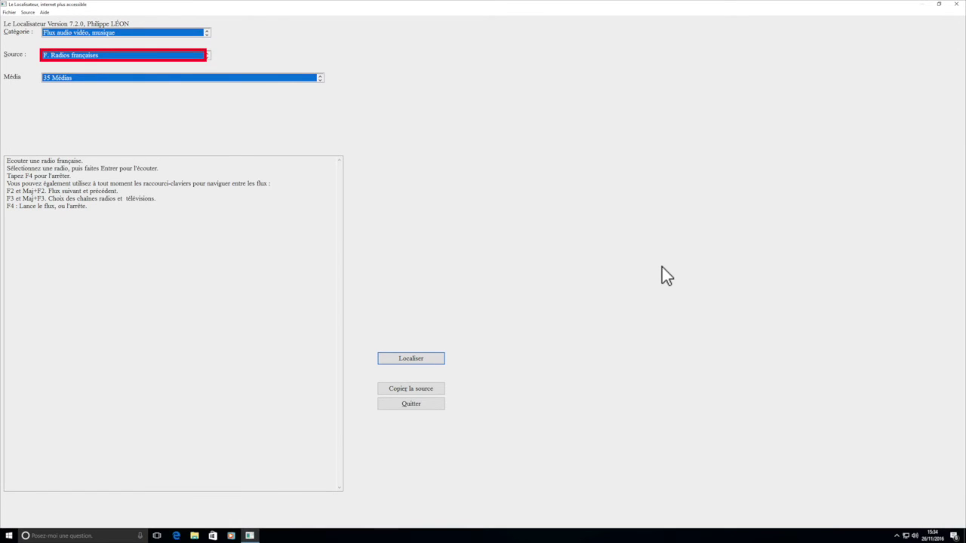
key(i)
key(l)
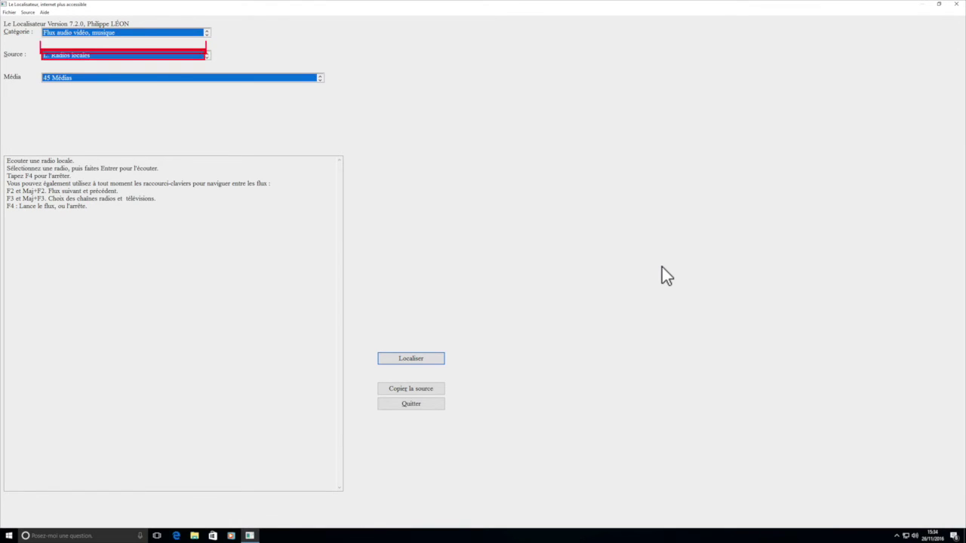
key(f)
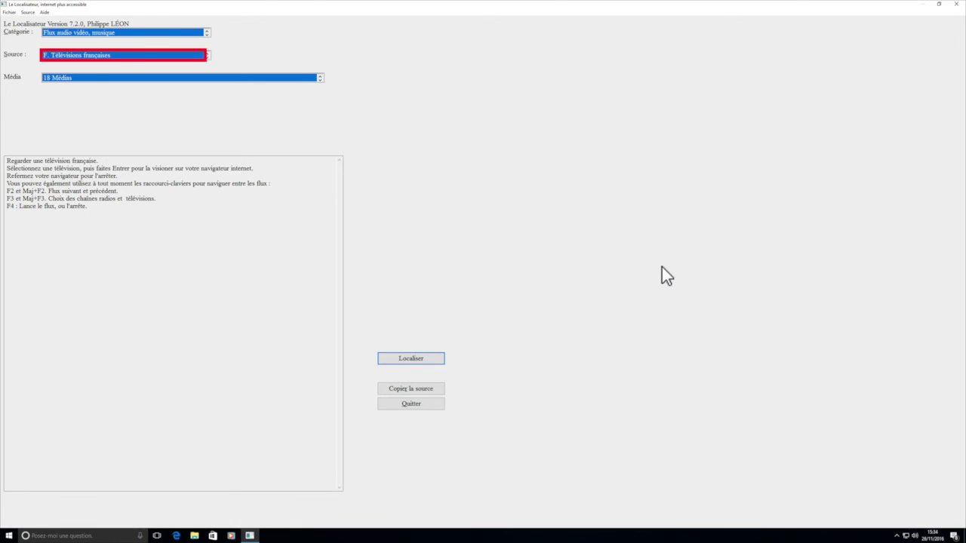
- Go through the French television channels from France 2 onward and open the BFMTV live stream in the browser
key(Tab)
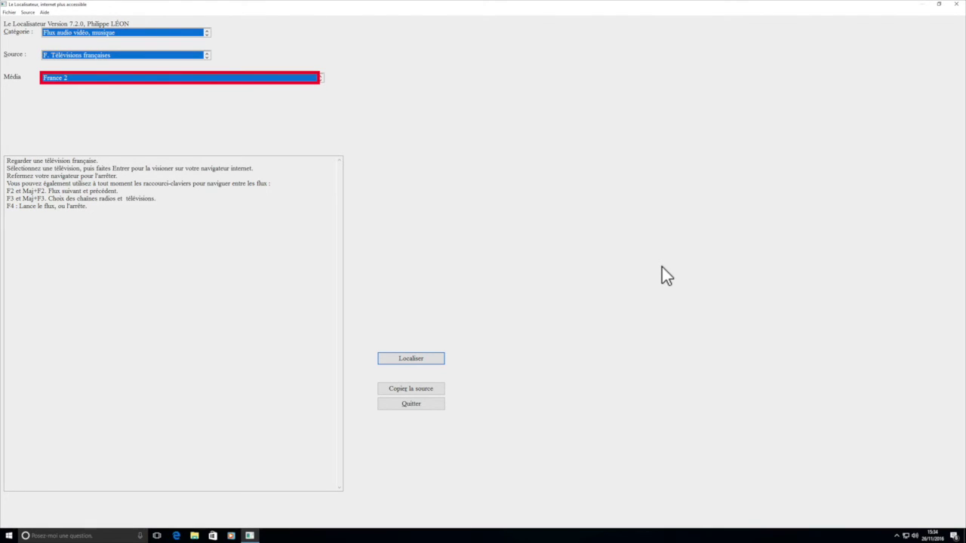
key(Down)
key(Down)
key(Down)
key(Down)
key(Down)
key(Down)
key(Down)
key(Down)
key(Up)
key(Down)
key(Return)
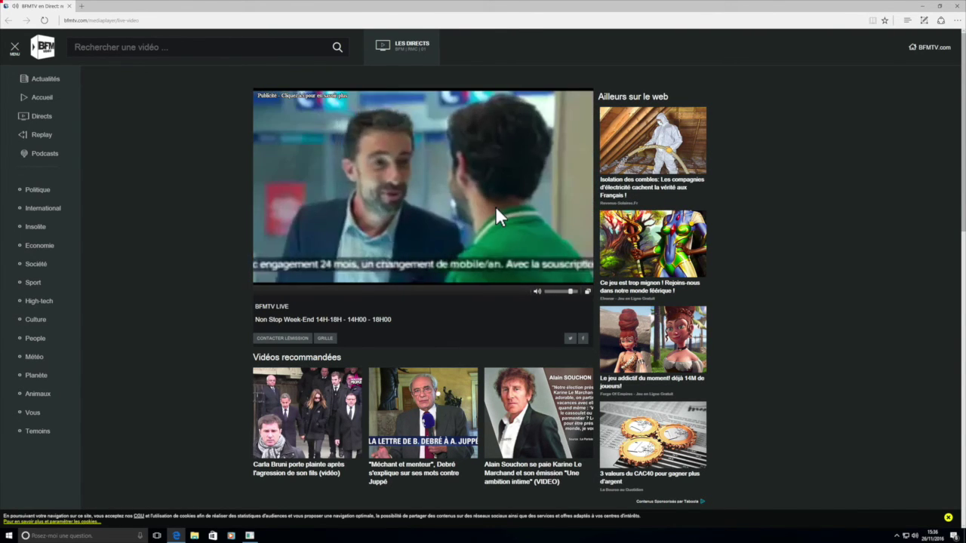
- Leave the BFMTV page and watch the Gulli channel's live stream in the browser
key(alt+F4)
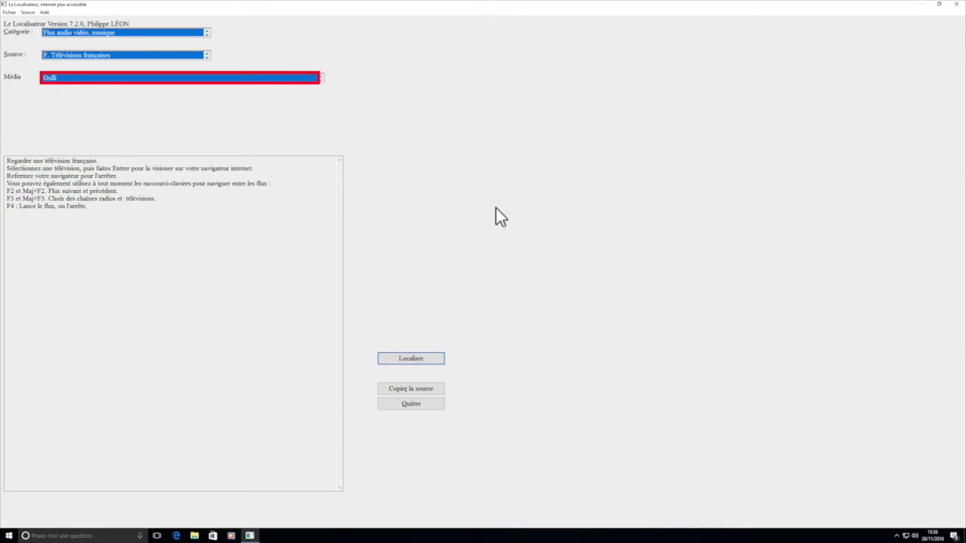
key(Return)
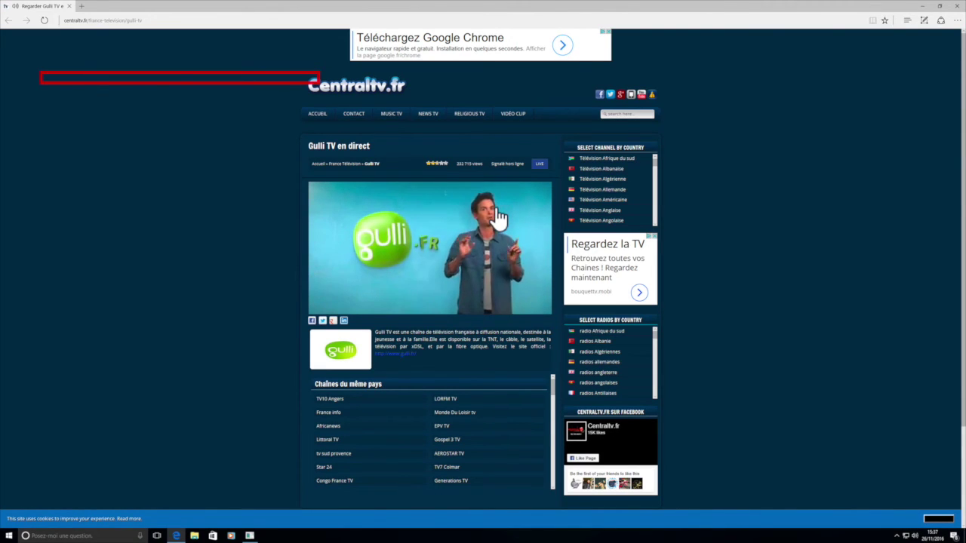
key(alt+F4)
- Go through the sources of the Hobby, loisirs, jeux category and browse "Les dernières recettes publiées" from "Marmiton, les flux"
key(alt+c)
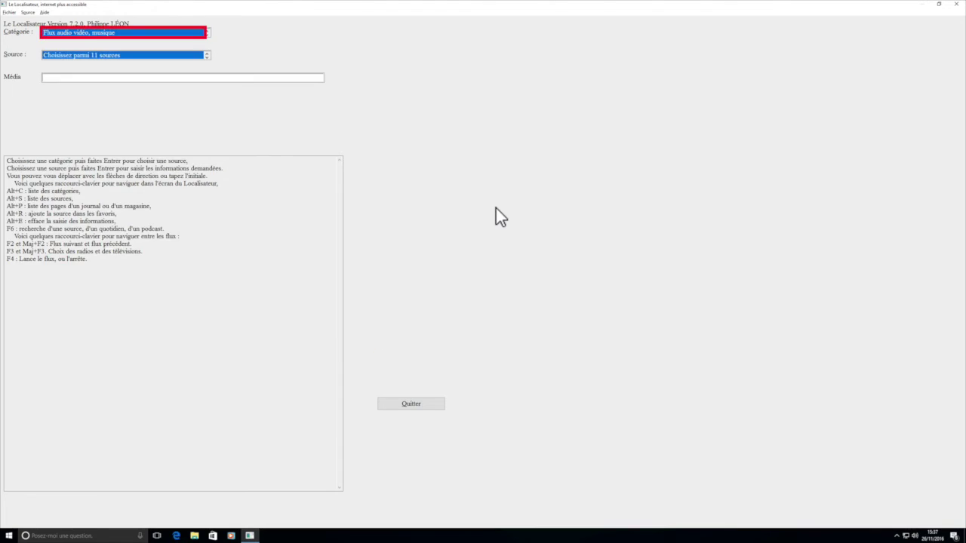
key(Down)
key(Return)
key(m)
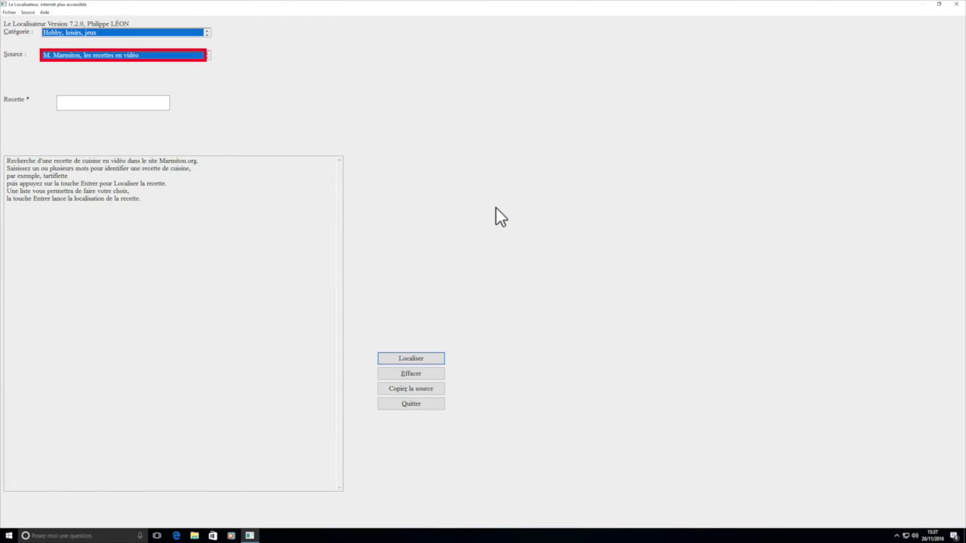
key(Down)
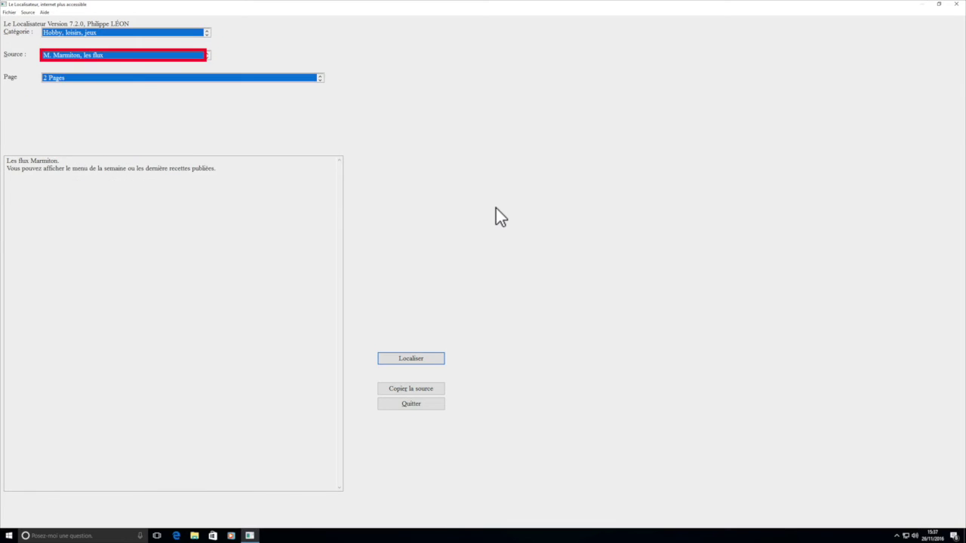
key(t)
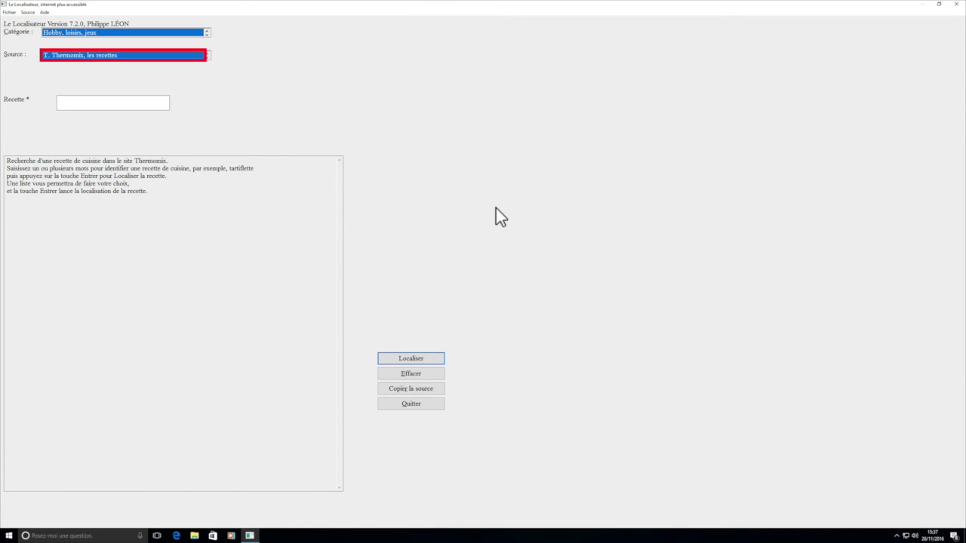
key(l)
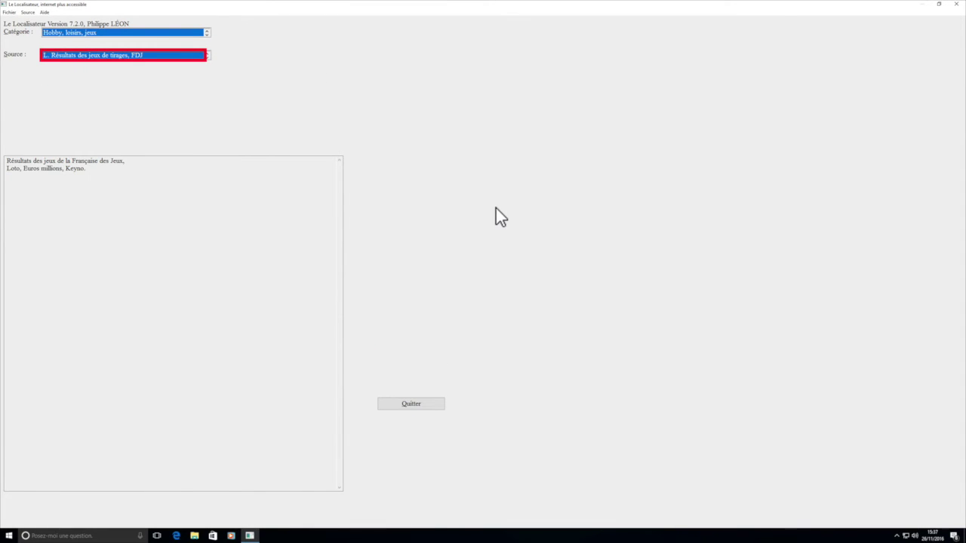
key(m)
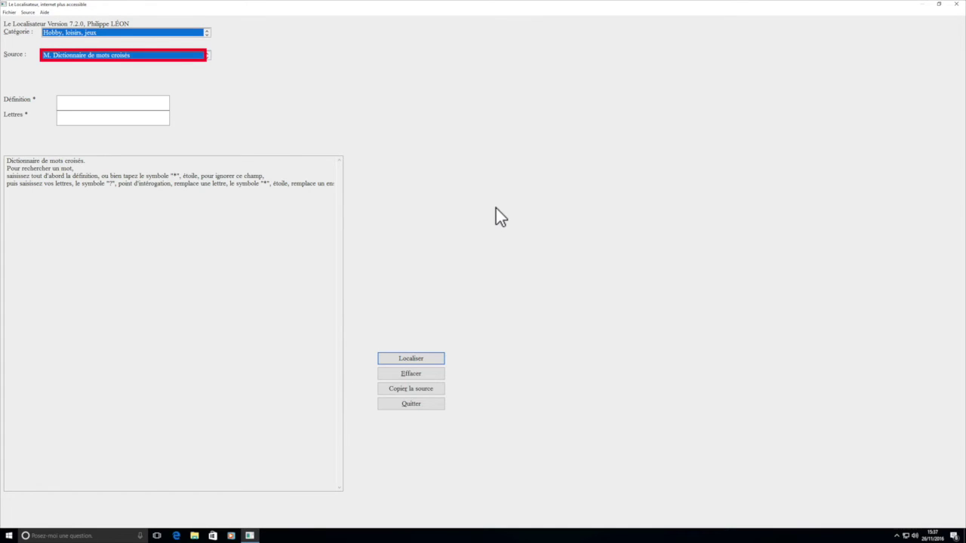
key(m)
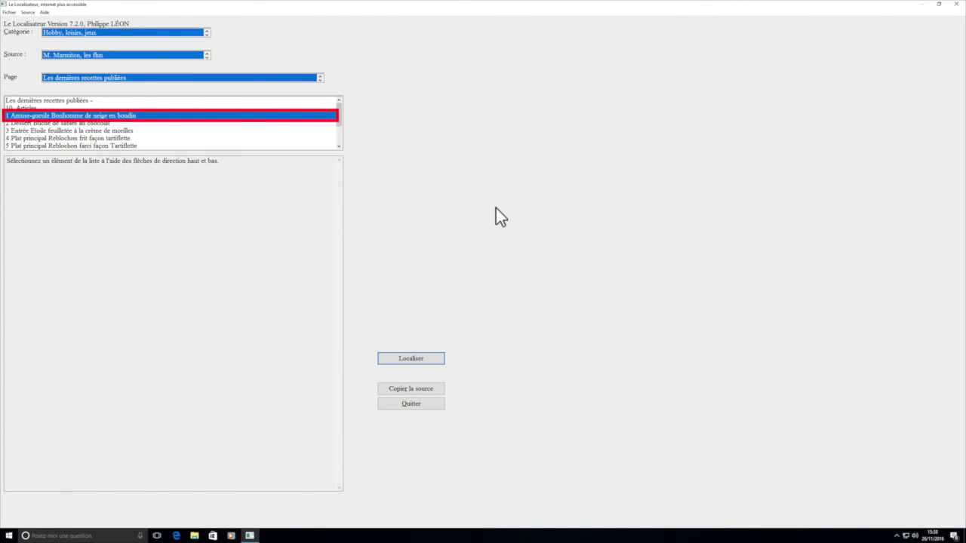
key(Down)
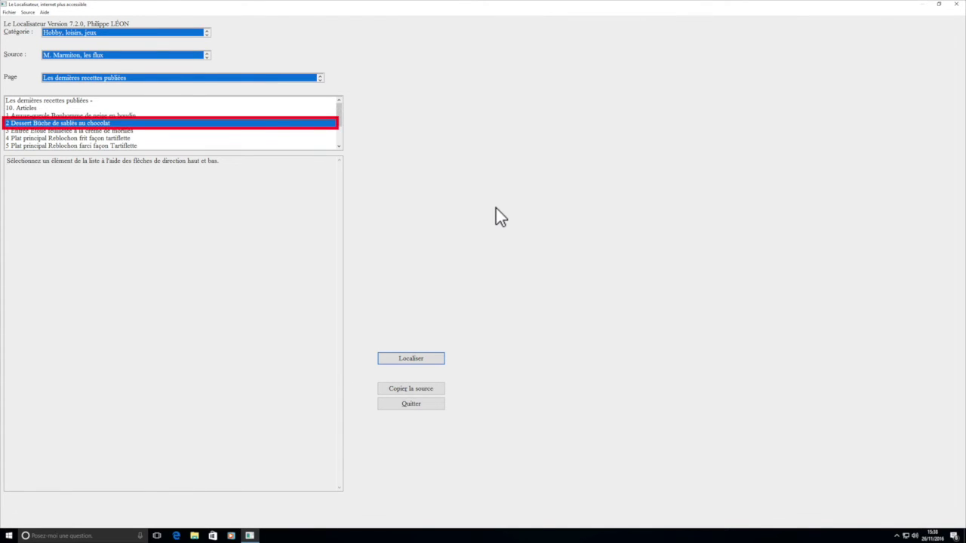
- Switch to the Ouvrage, film category, review its sources and select "Critiques d'ouvrage"
key(alt+c)
key(o)
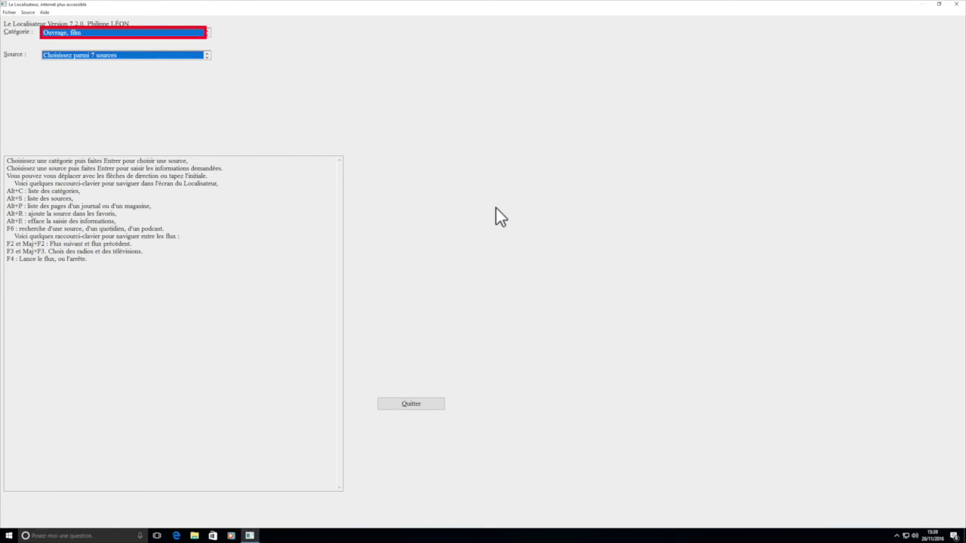
key(alt+s)
key(e)
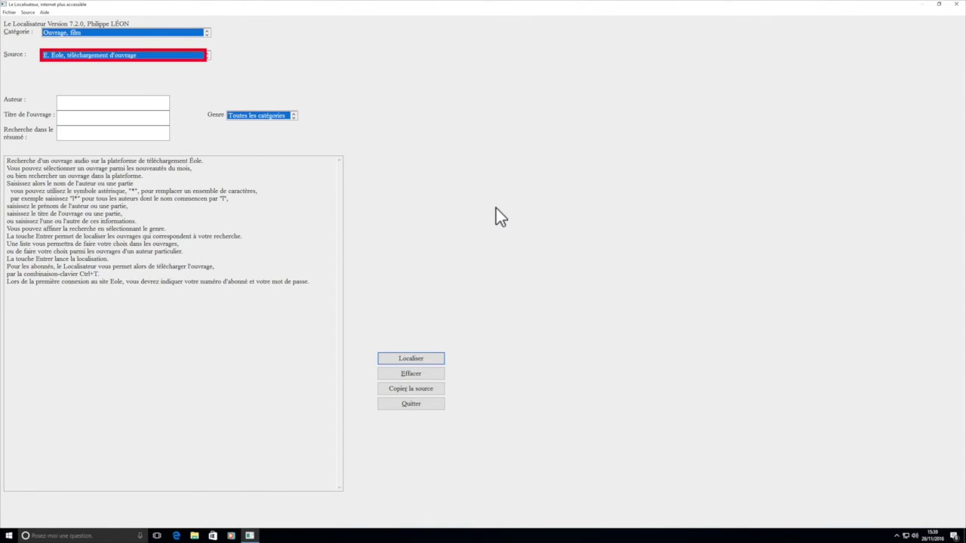
key(Down)
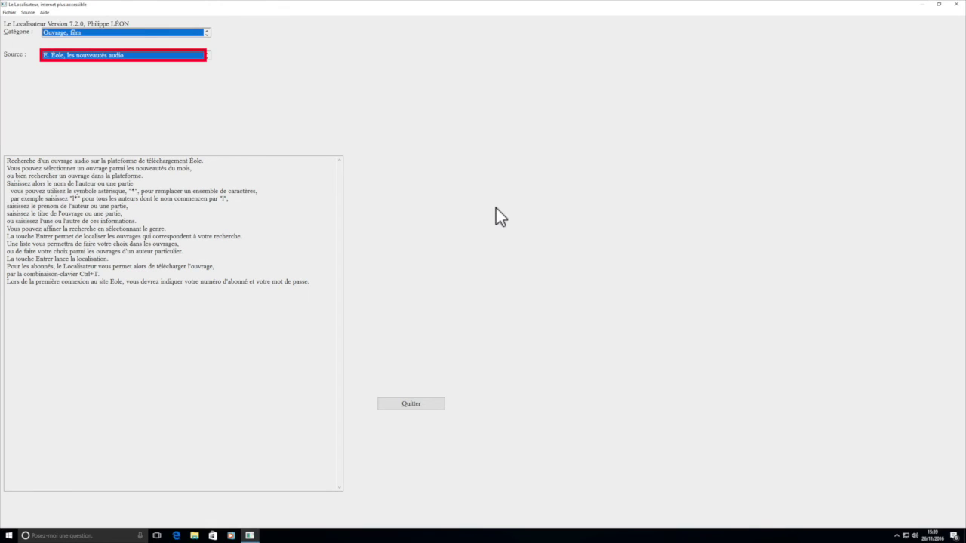
key(Down)
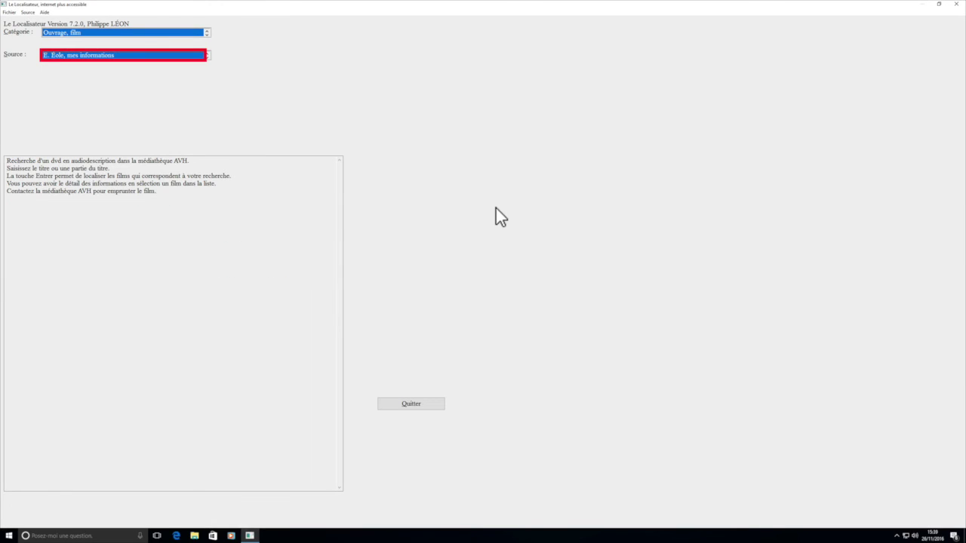
key(Down)
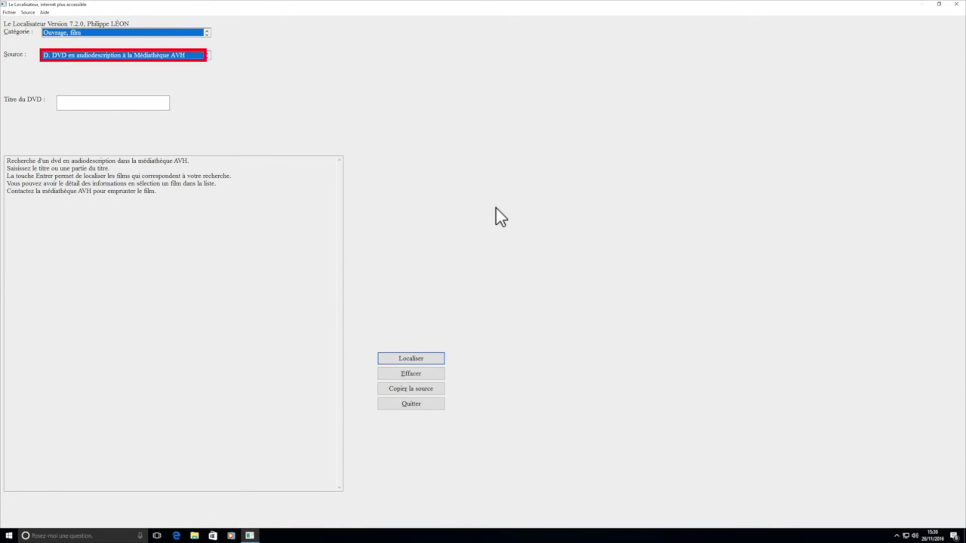
key(Down)
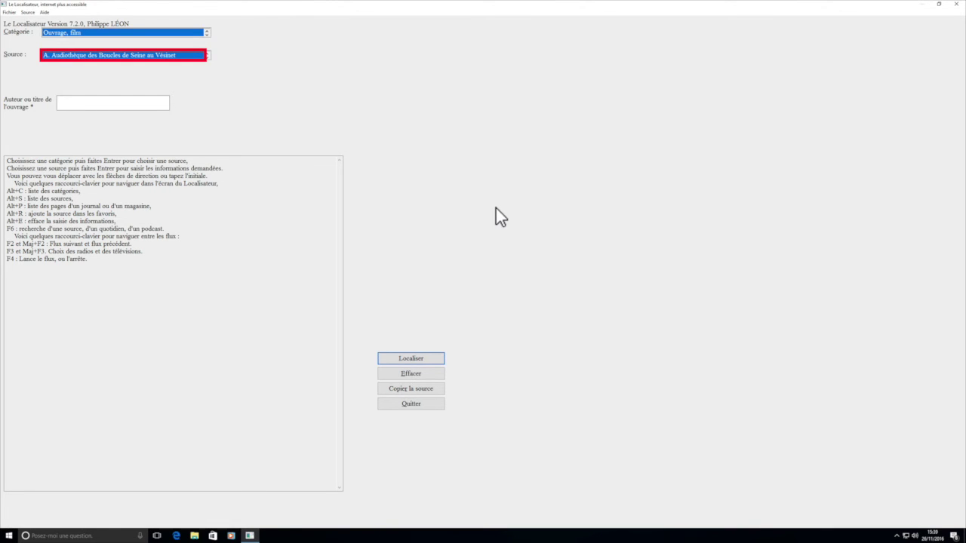
key(Down)
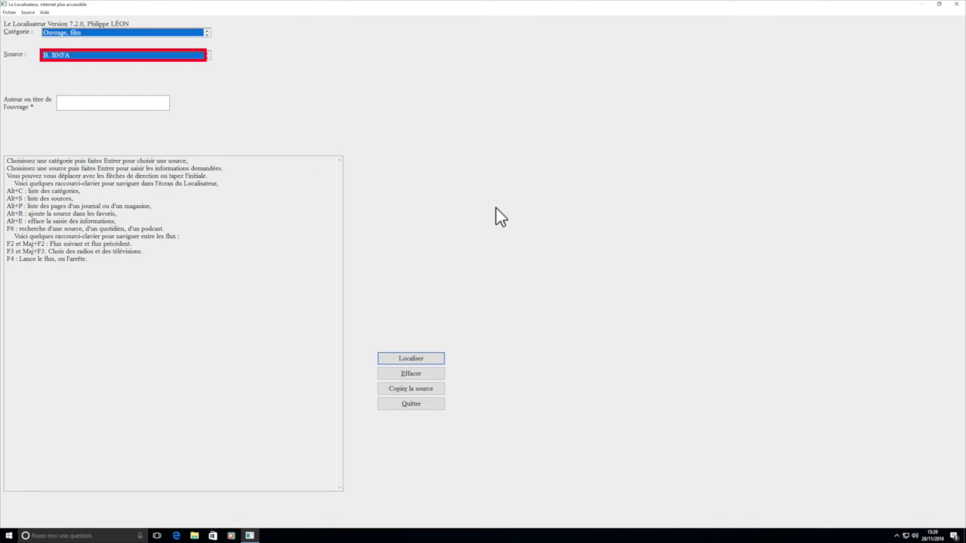
key(Down)
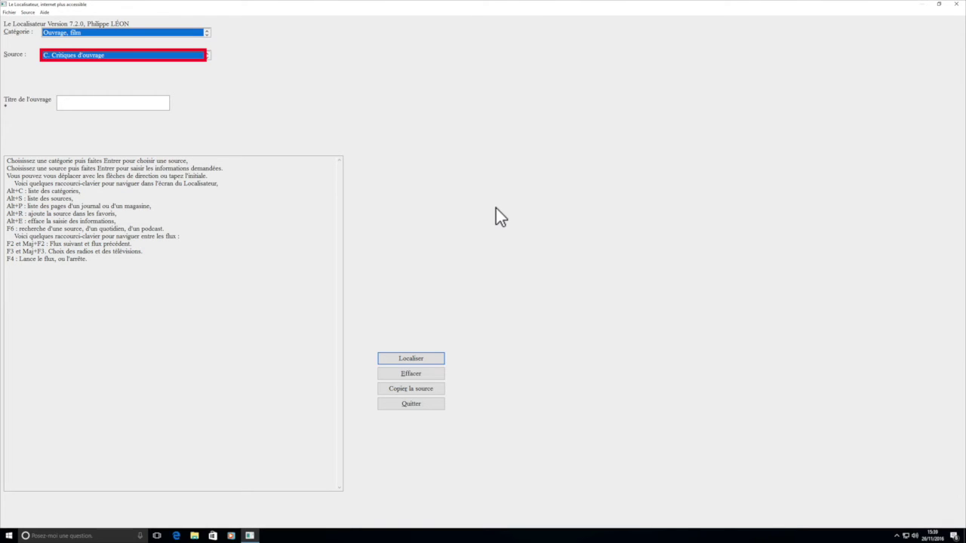
- Search the book reviews for the title "la verité" and move to the first result
key(Return)
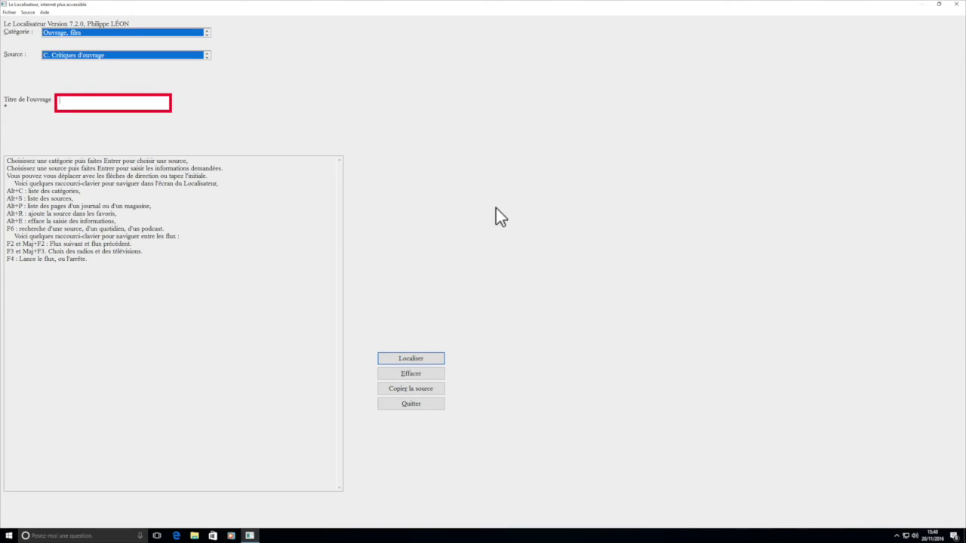
text(la verité)
key(Return)
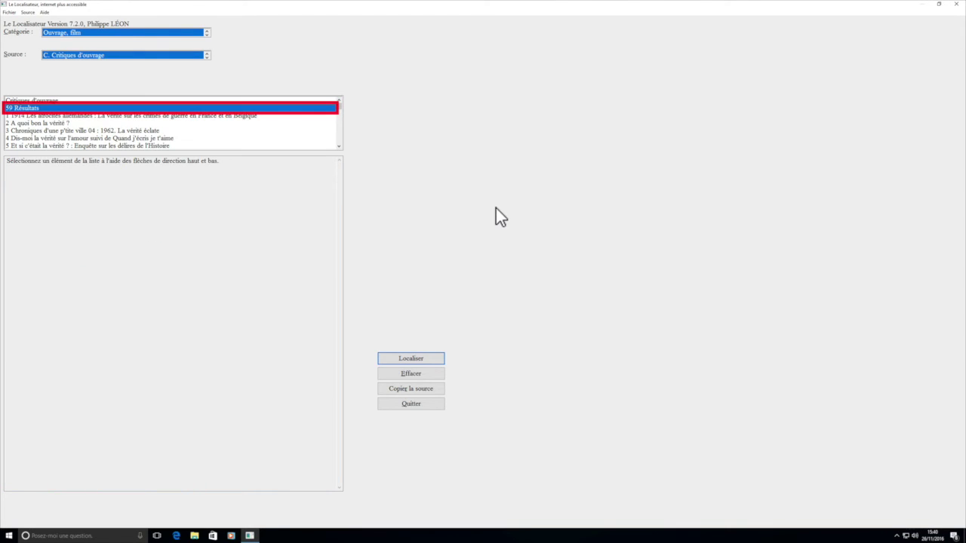
key(Down)
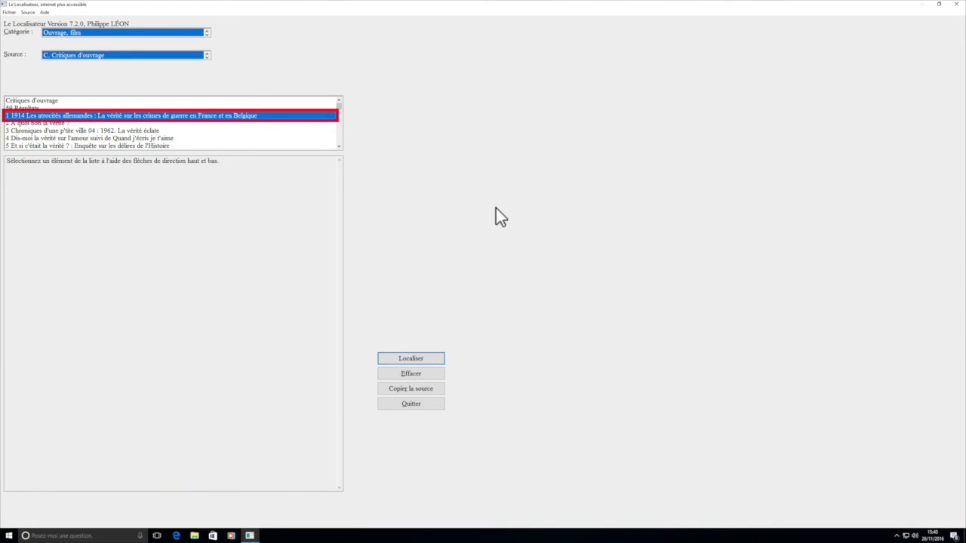
- Go down the book review results and open "Et si c'était la vérité ? : Enquête sur les délires de l'Histoire"
key(Down)
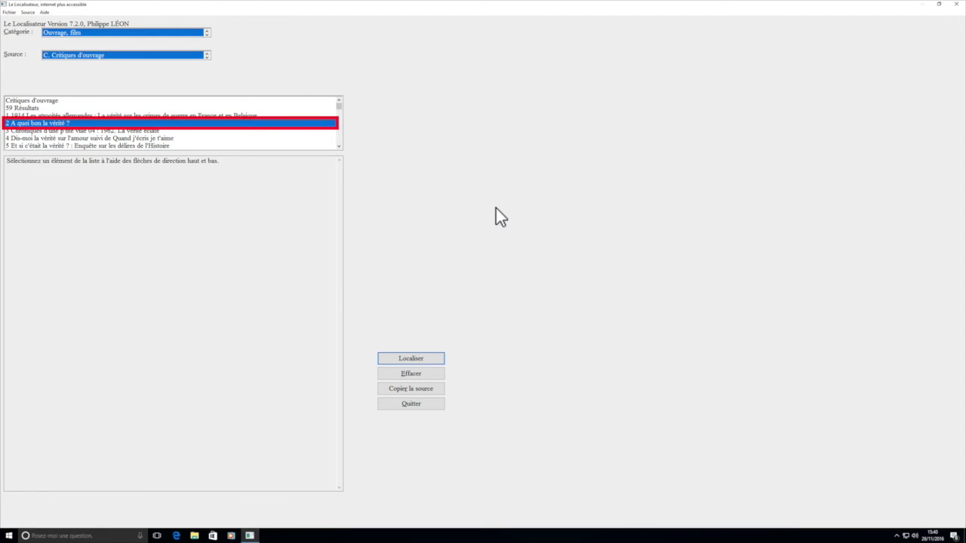
key(Down)
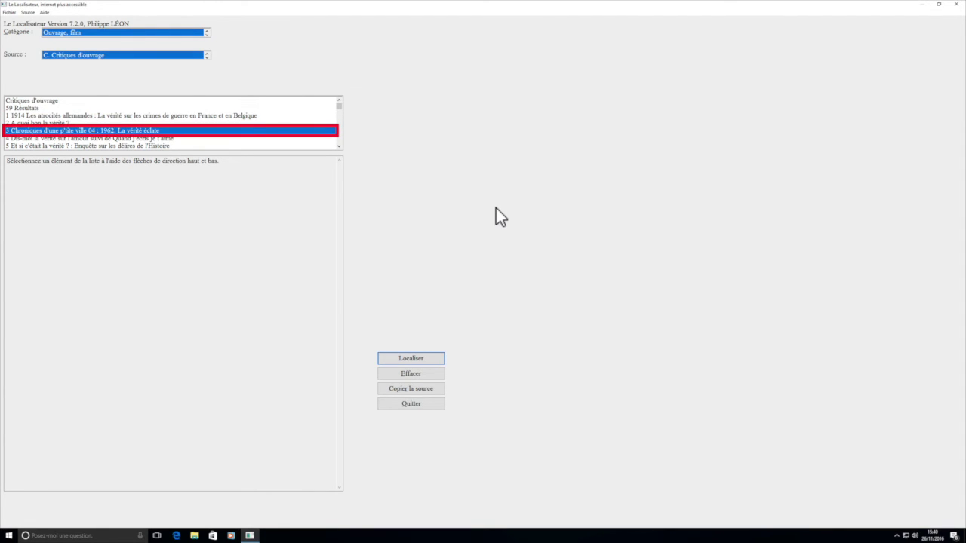
key(Down)
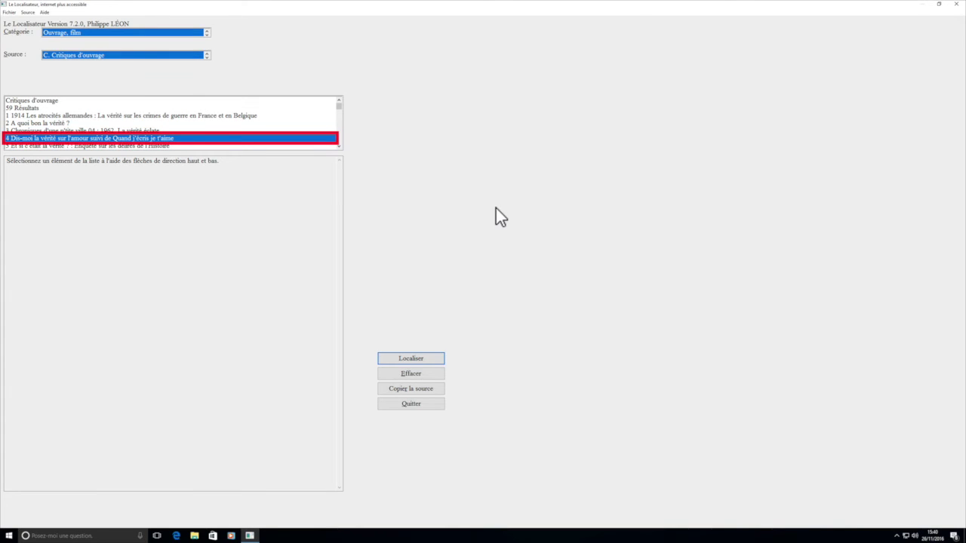
key(Down)
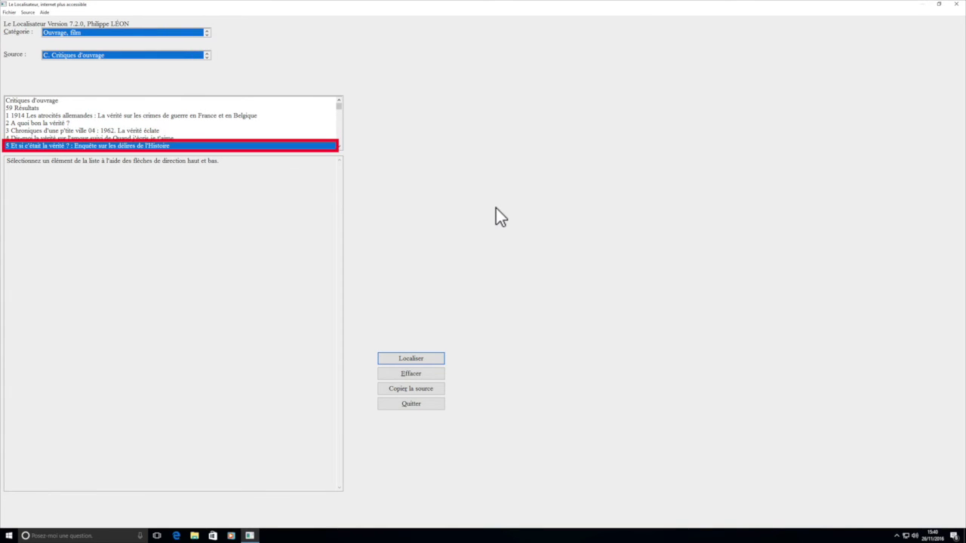
key(Return)
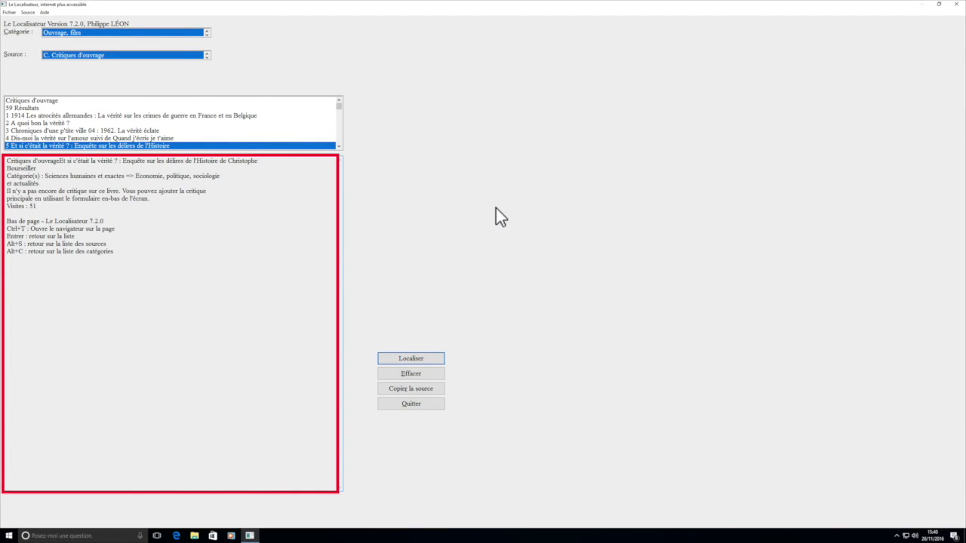
- Switch to the Presse category, go through its sources and select Handicap.fr
key(alt+c)
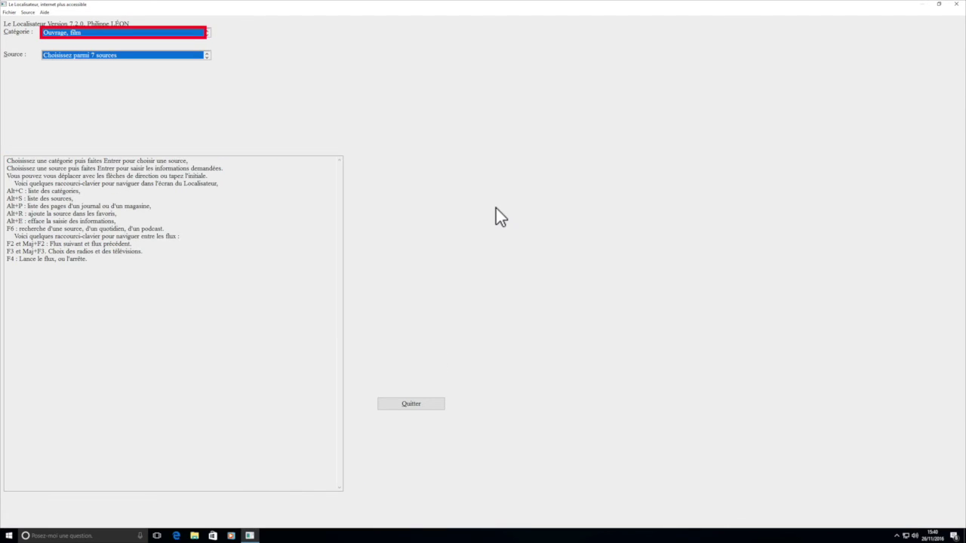
key(Down)
key(Return)
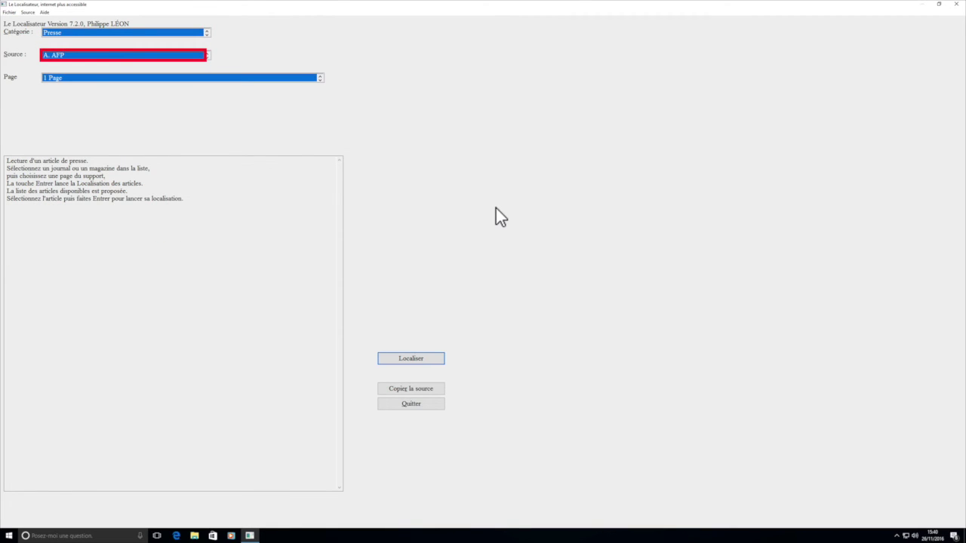
key(Down)
key(Down)
key(Down)
key(Down)
key(Down)
key(Down)
key(Down)
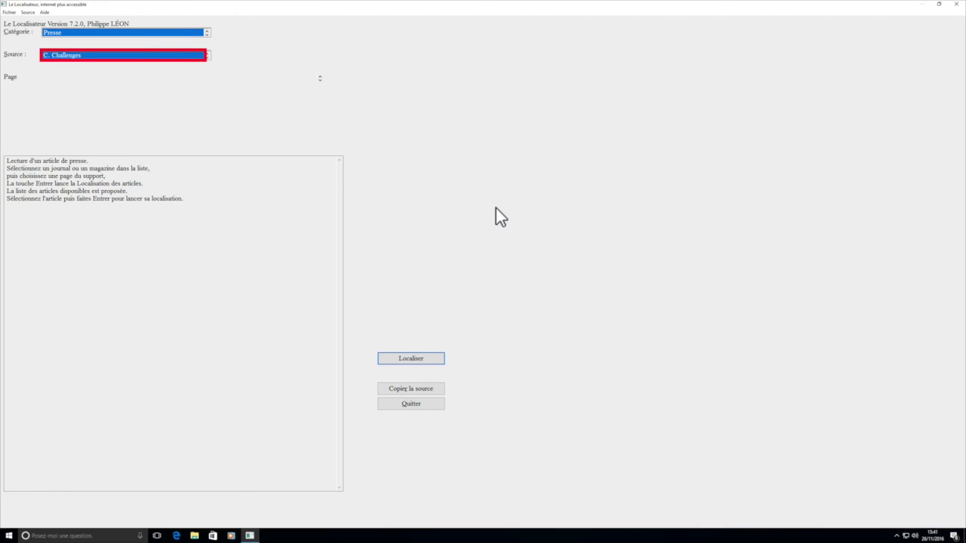
key(h)
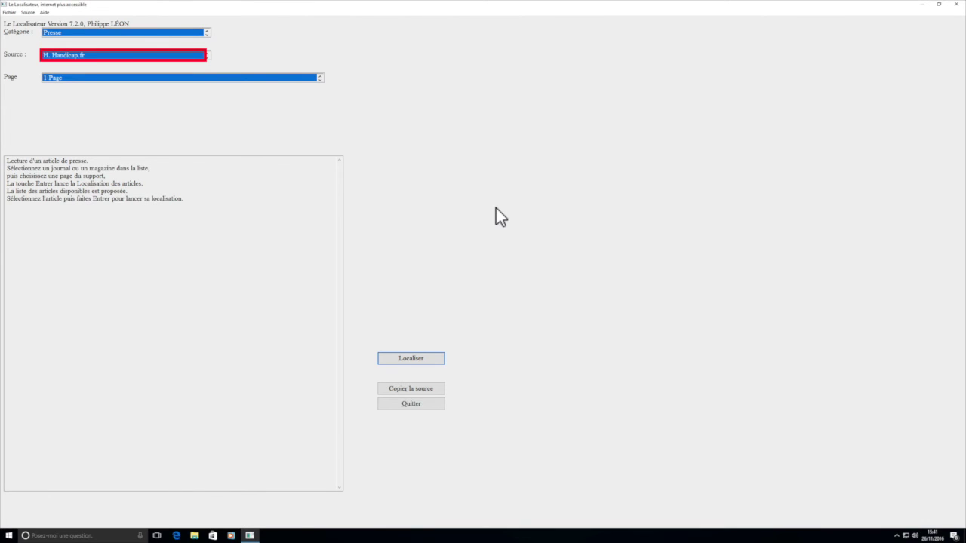
- List the articles on Handicap.fr's Actu page and open "Travailleurs handi indépendants : où trouver des clients ?"
key(Tab)
key(Return)
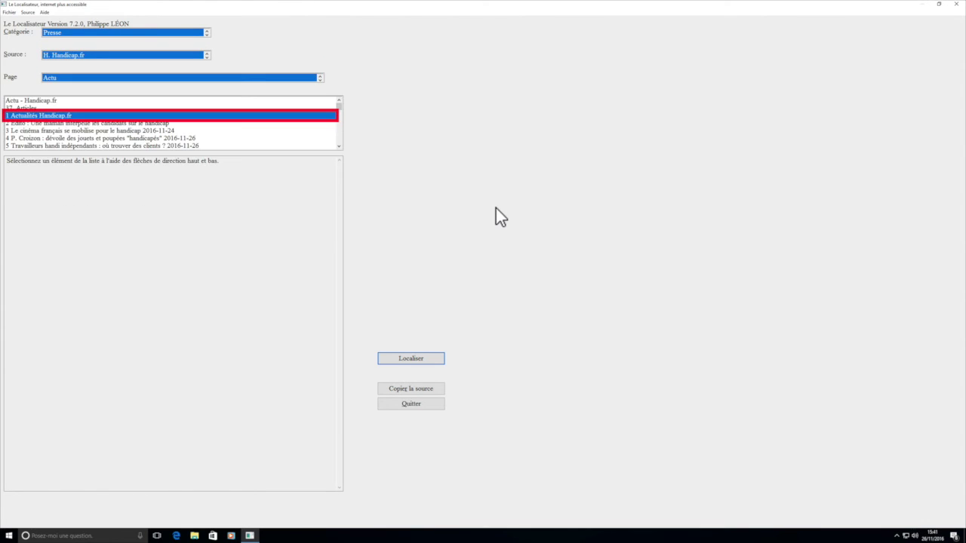
key(Down)
key(Down)
key(Down)
key(Down)
key(Return)
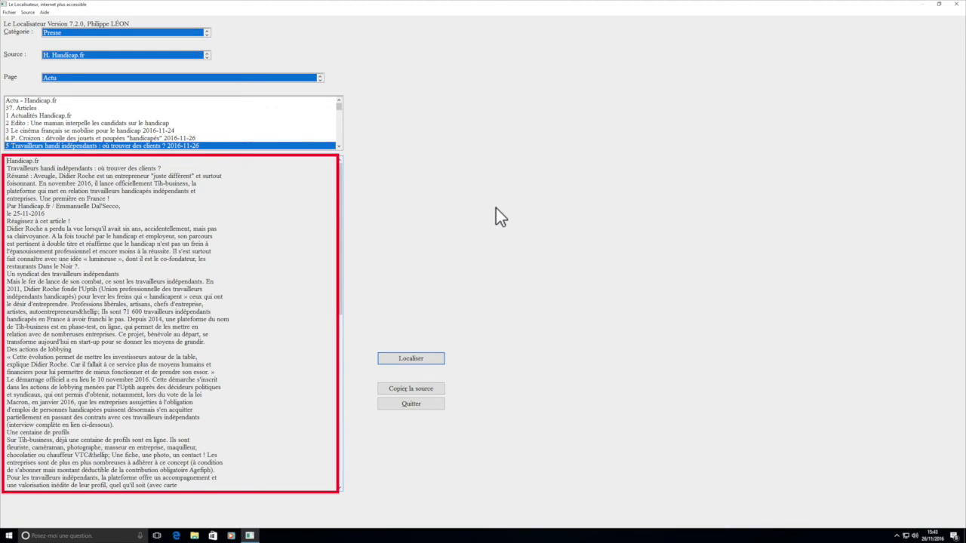
- Switch to the "Réécoute, podcast et télévision de rattrapage" category, go through its sources and select Europe 1
key(alt+s)
key(b)
key(Down)
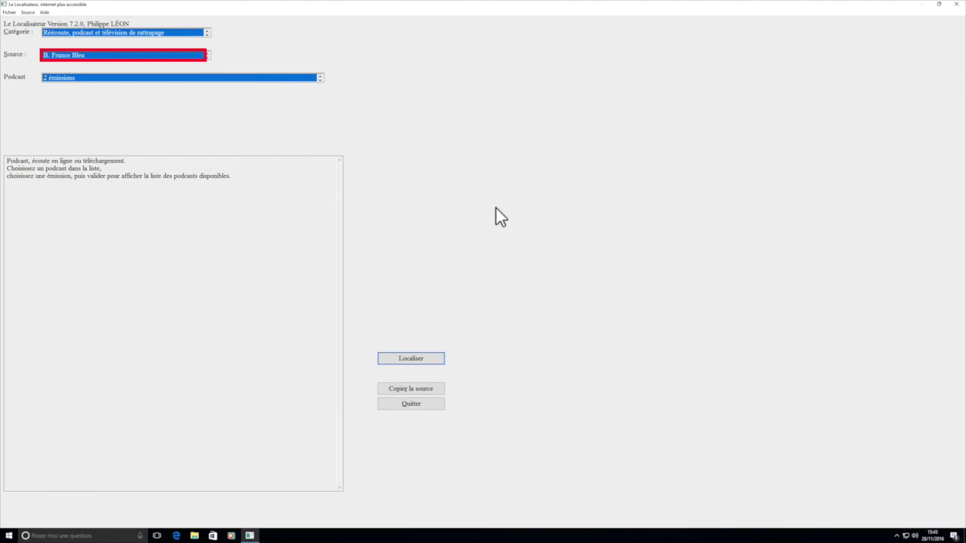
key(Down)
key(Down)
key(Down)
key(Down)
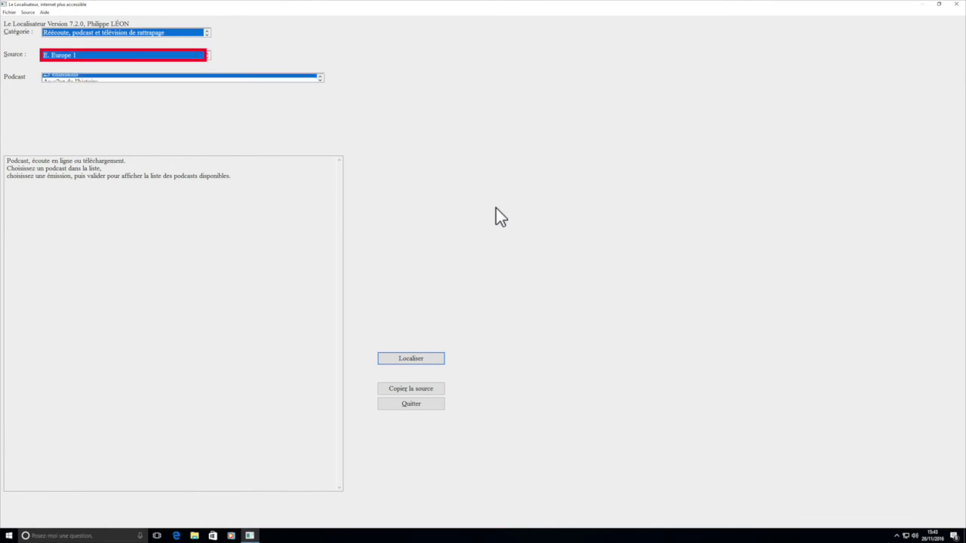
- Go through the Europe 1 podcasts and list the episodes of "La revue de presque de Nicolas Canteloup"
key(Tab)
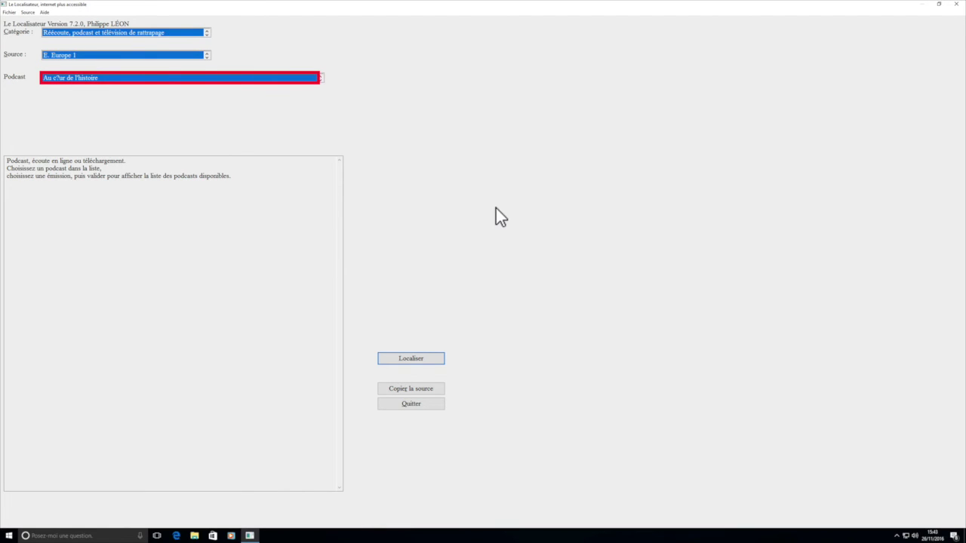
key(Down)
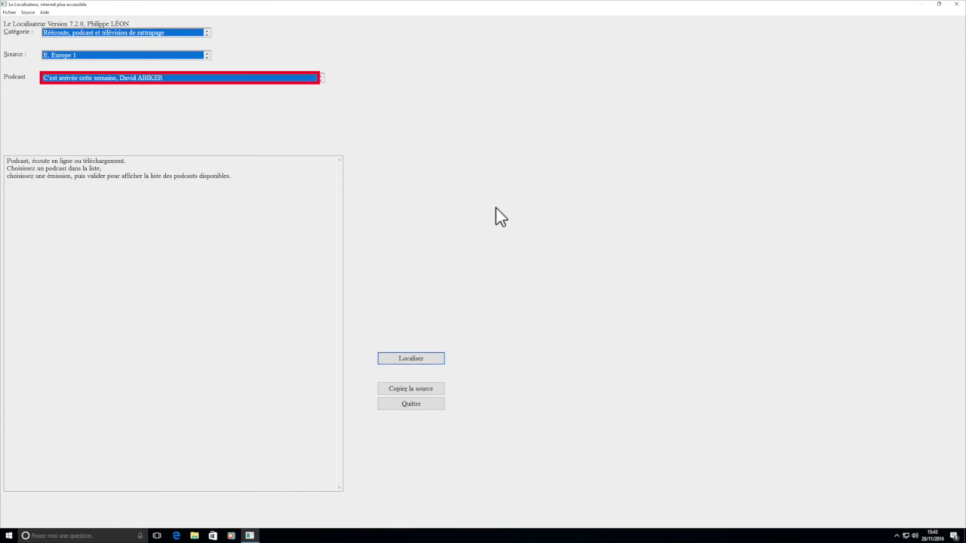
key(Down)
key(Return)
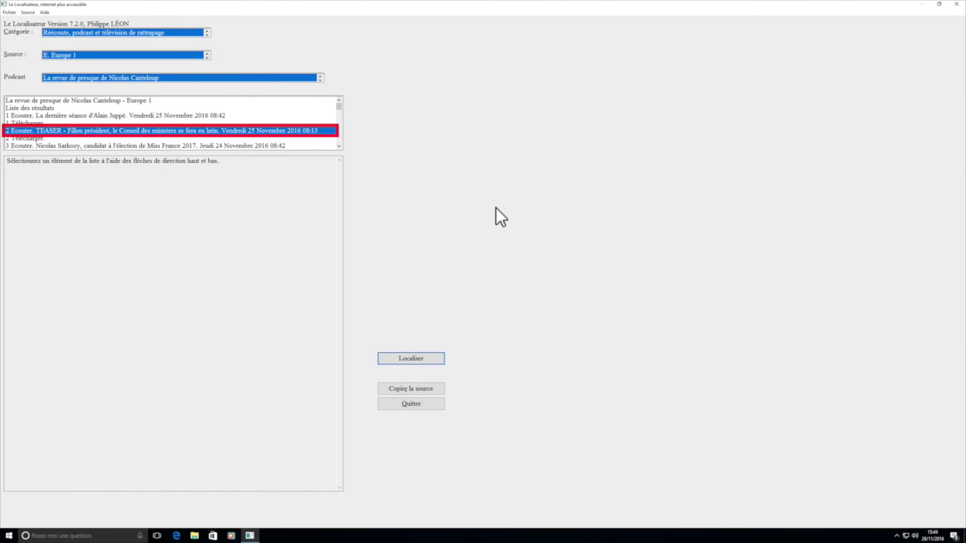
- Switch to the Santé category, review its medicine leaflet sources and search Doctissimo for "aspirine"
key(alt+c)
key(s)
key(Tab)
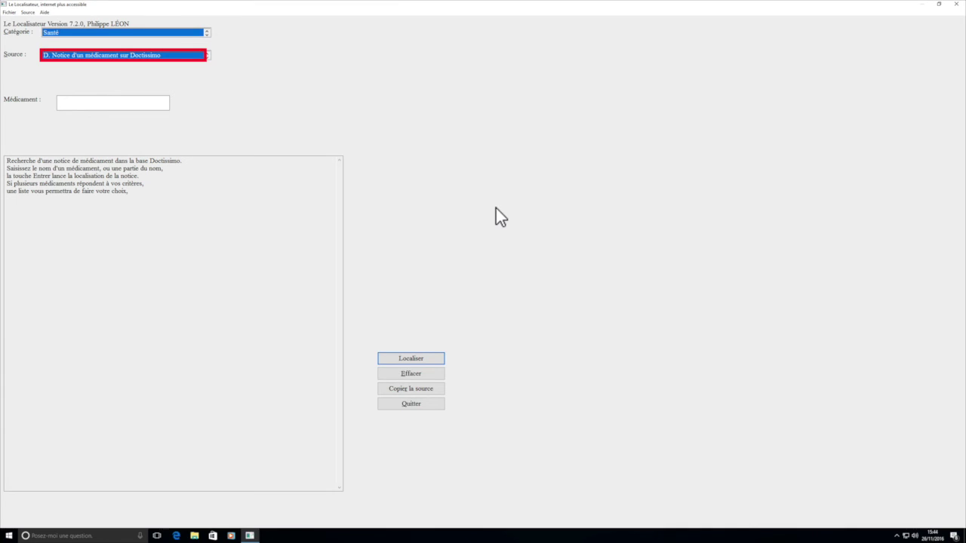
key(n)
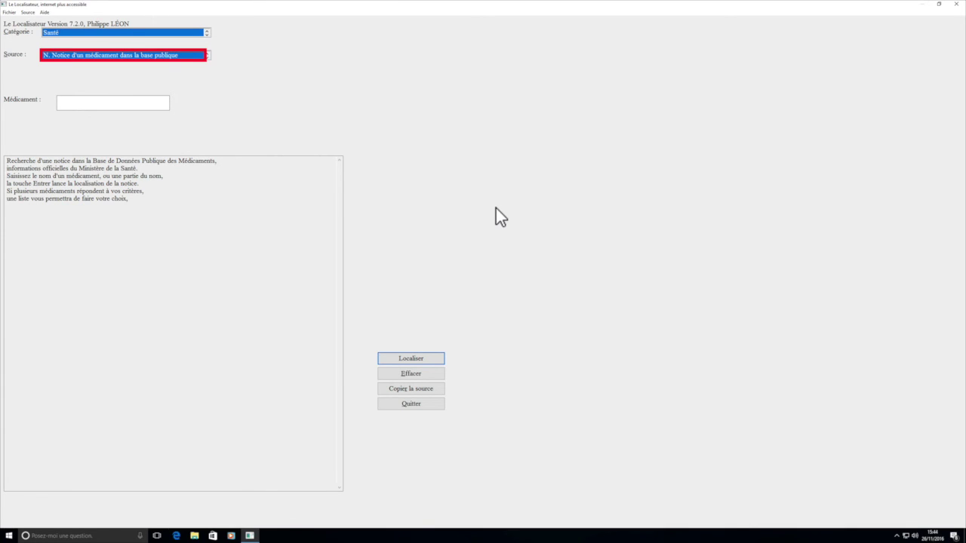
key(Tab)
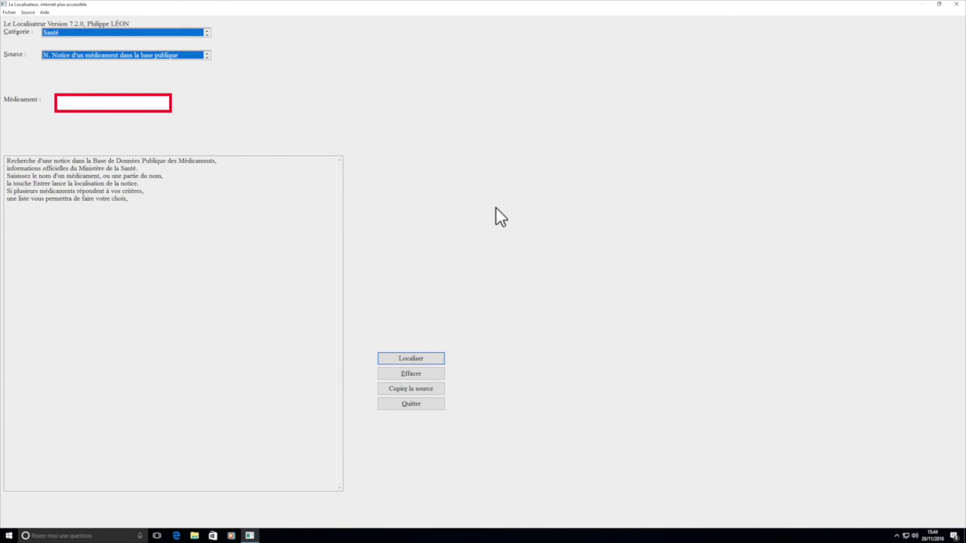
text(aspirine)
key(Return)
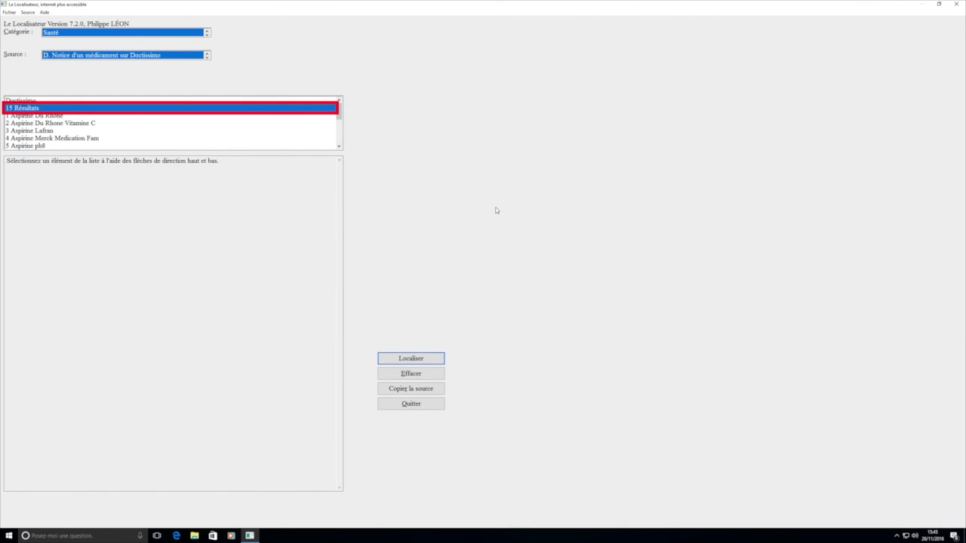
- Open the "Aspirine Du Rhone Vitamine C" leaflet from the results and read on to its second page
key(Down)
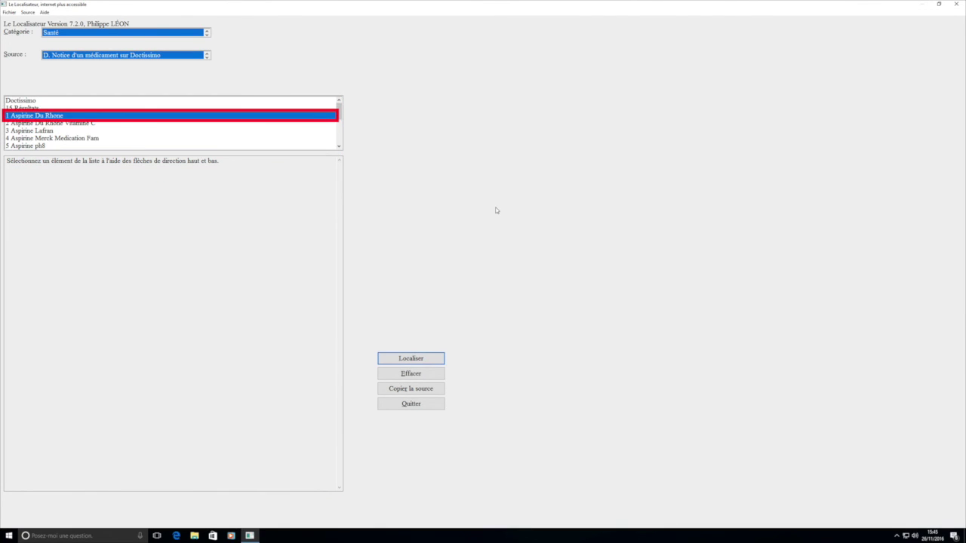
key(Down)
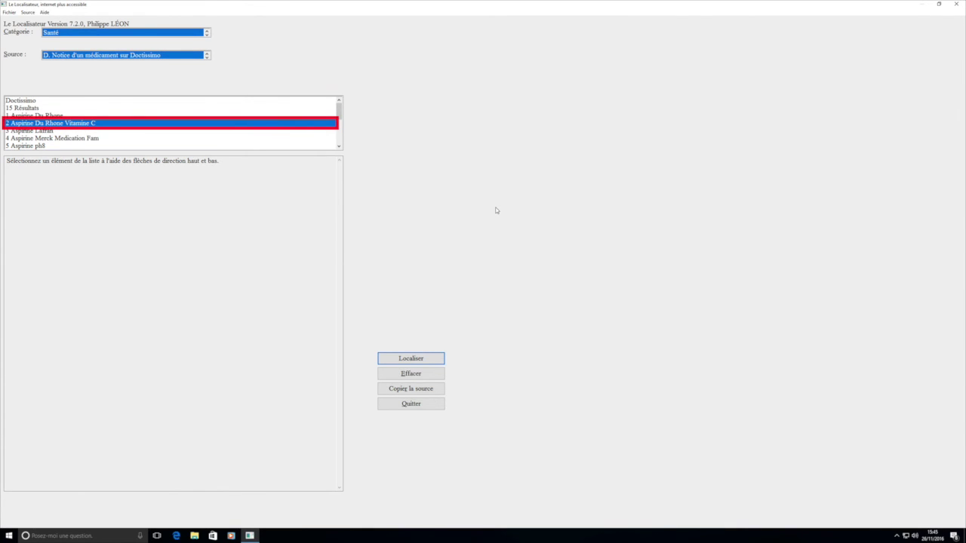
key(Return)
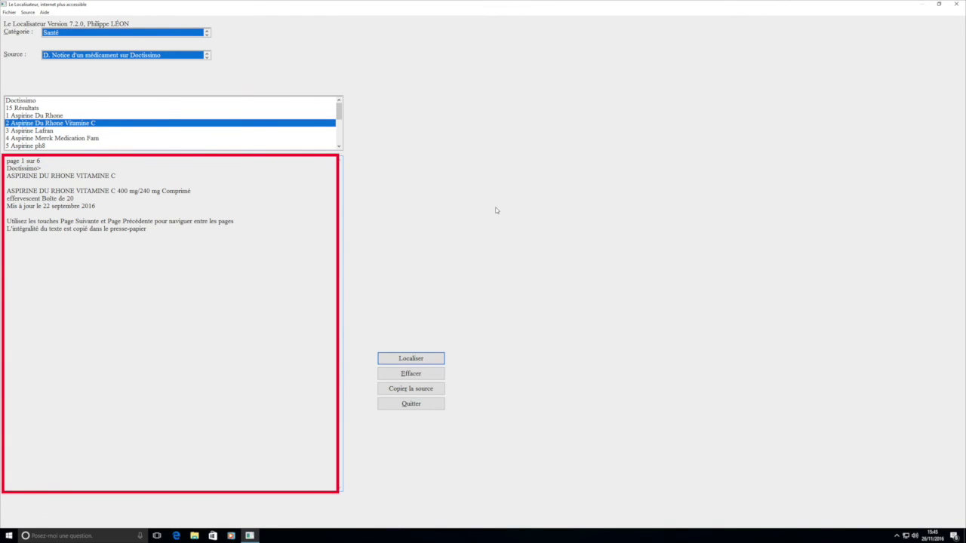
key(Page_Down)
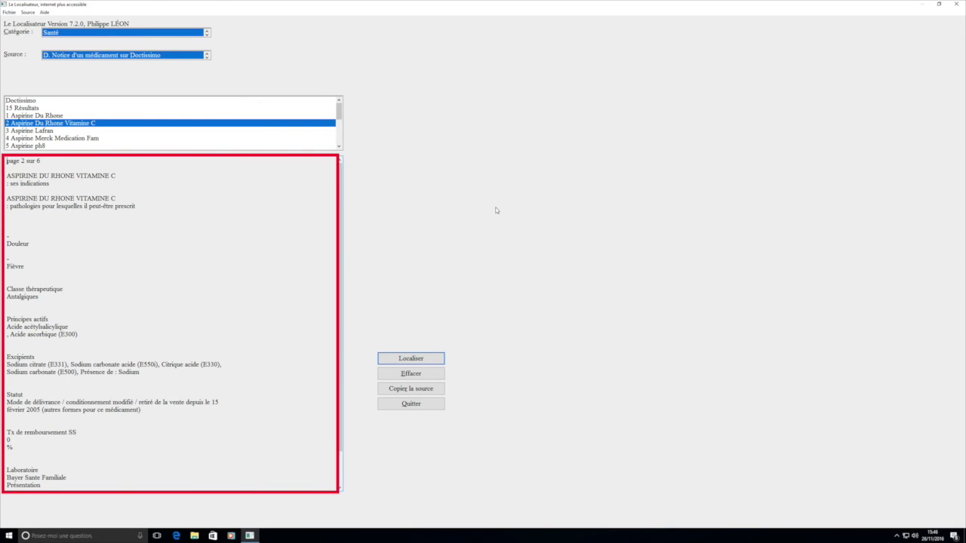
- Return to the Santé sources and search "Notice d'un médicament dans la base publique" for "doliprane"
key(Escape)
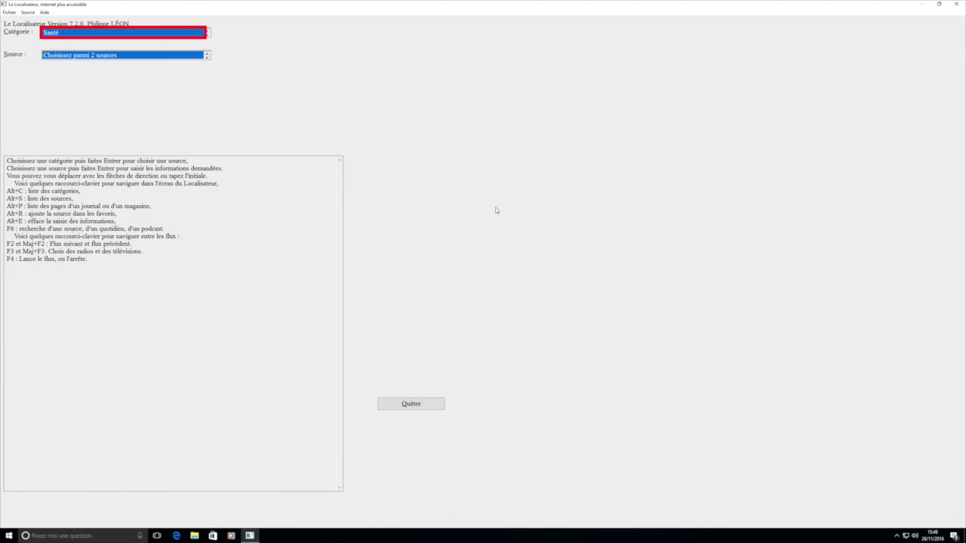
text(ndo)
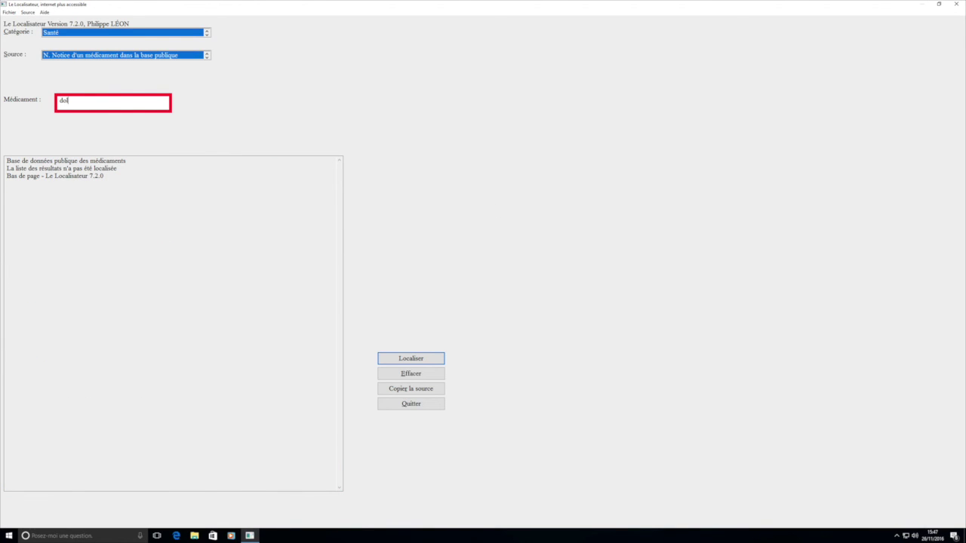
text(rane)
key(Return)
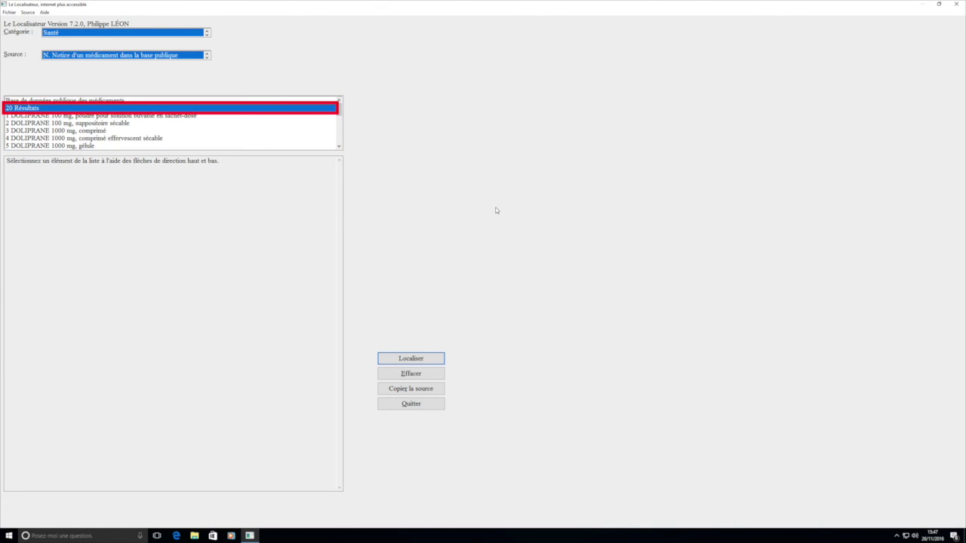
- Open the "DOLIPRANE 100 mg, suppositoire sécable" leaflet and read on to its second page
key(Down)
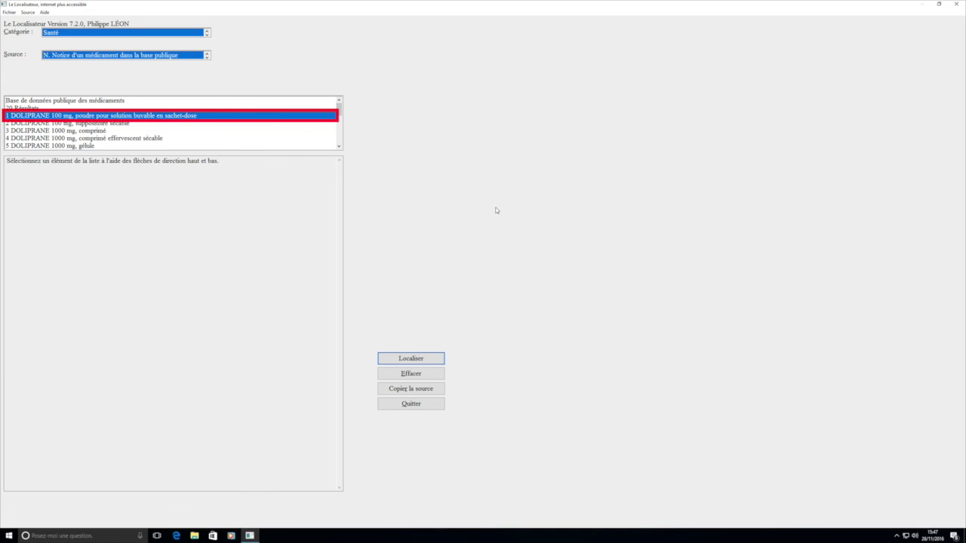
key(Down)
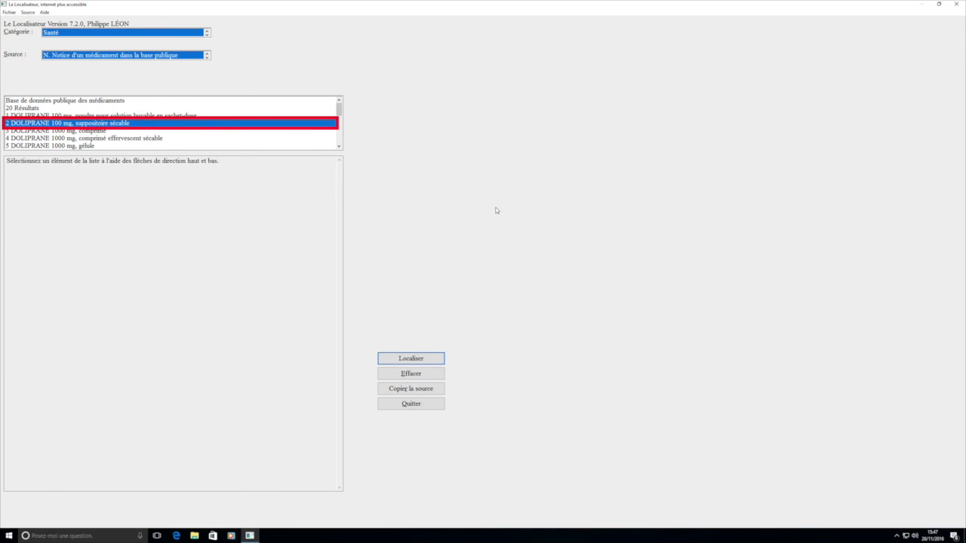
key(Return)
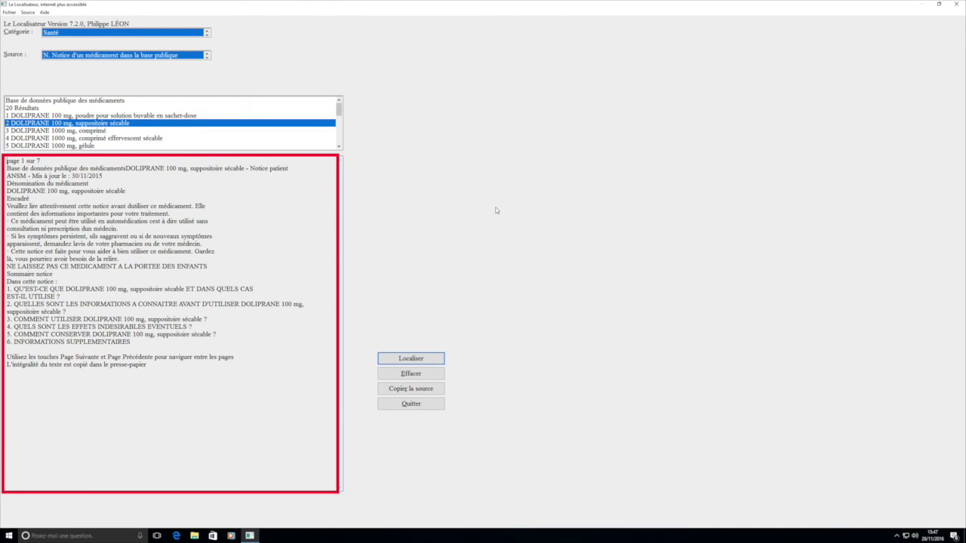
key(Page_Down)
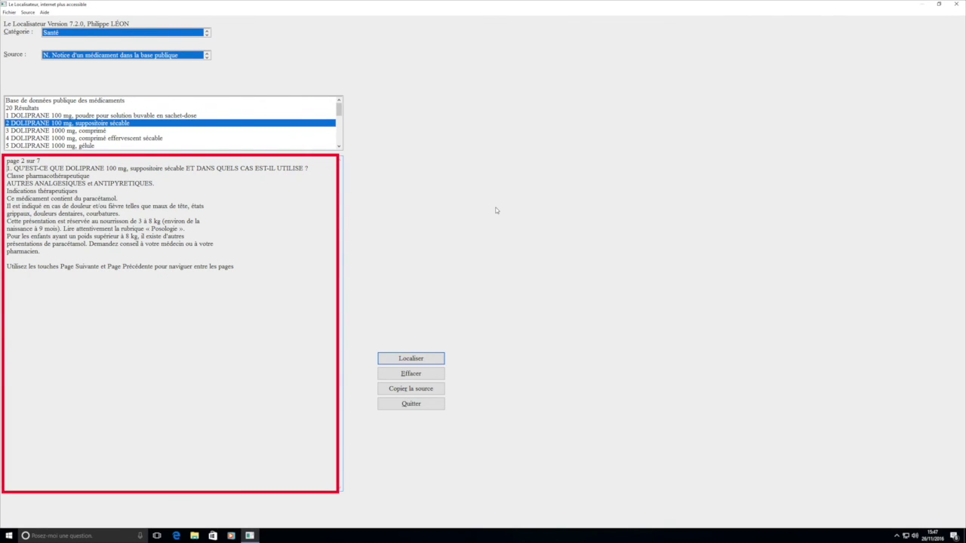
- Switch to the "Transport, déplacement" category, review the Paris and Marseille bus time sources and select "Calcul d'un itinéraire"
key(alt+c)
key(t)
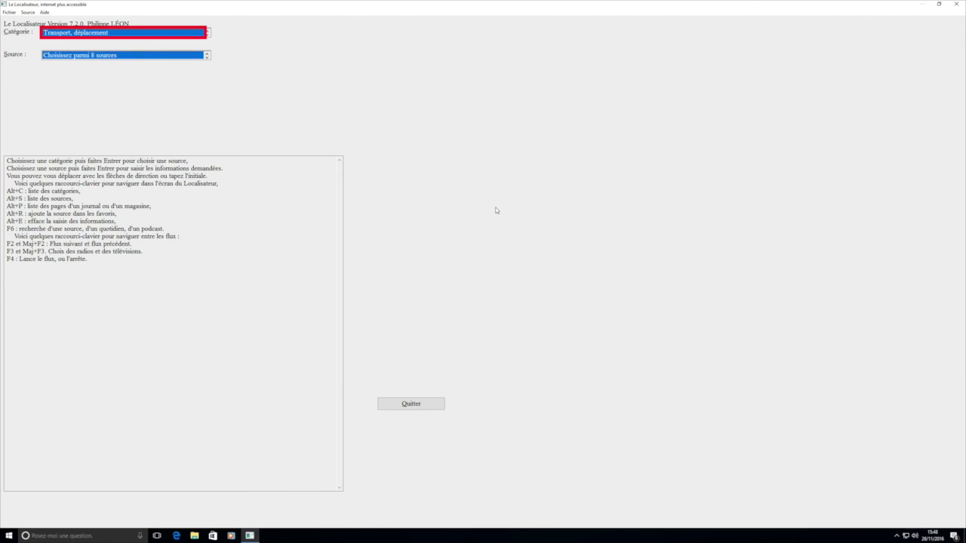
key(alt+s)
key(b)
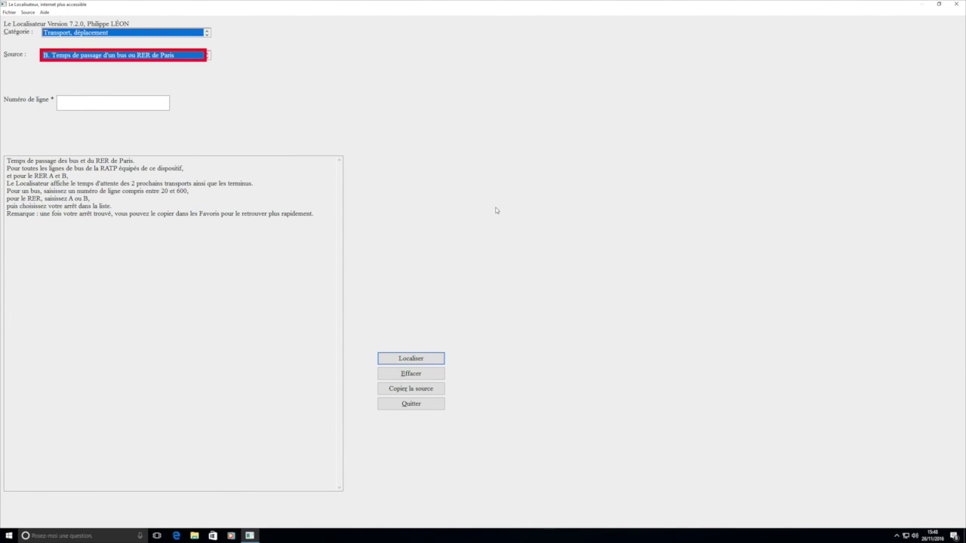
key(b)
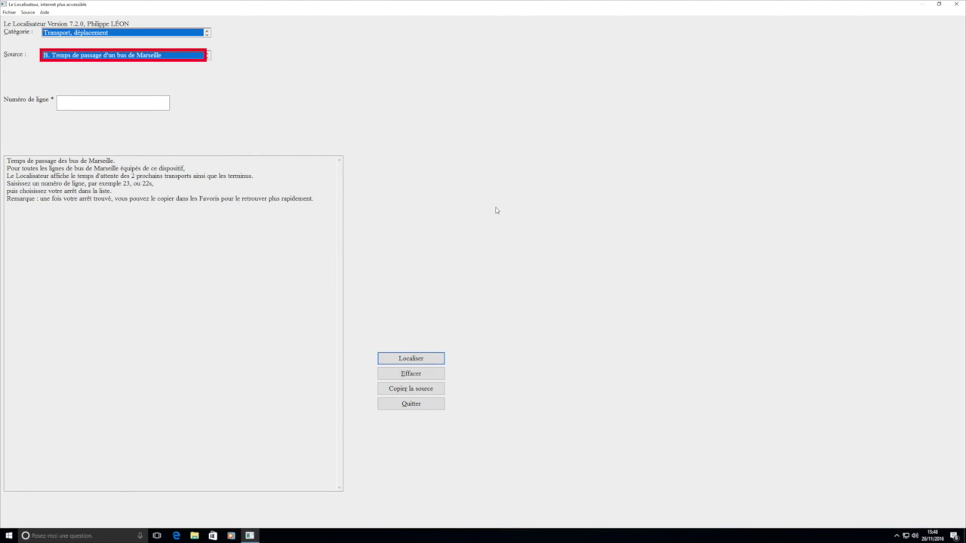
key(c)
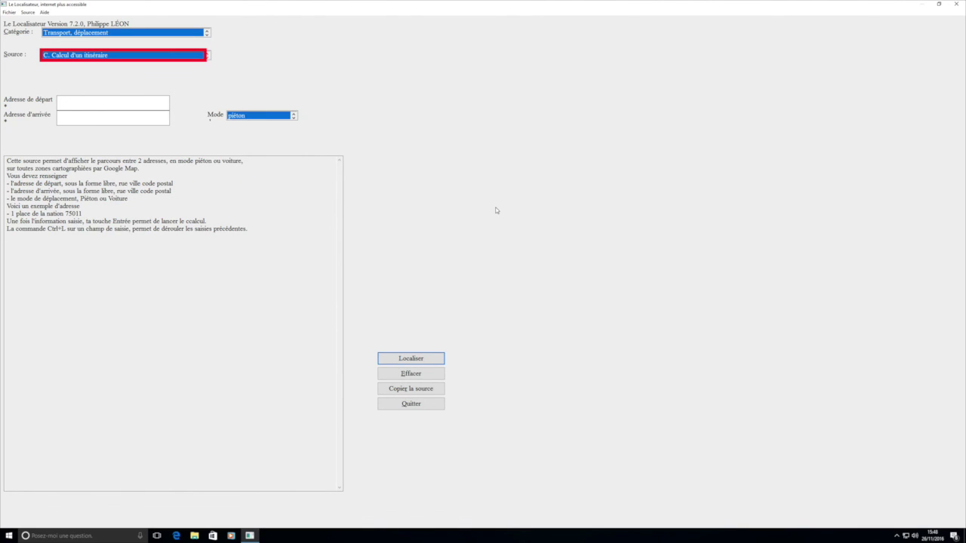
- Review the transport sources for the nearest metro, Paris metro routes and Rues de Paris, ending on "Fiches horaires SNCF"
key(m)
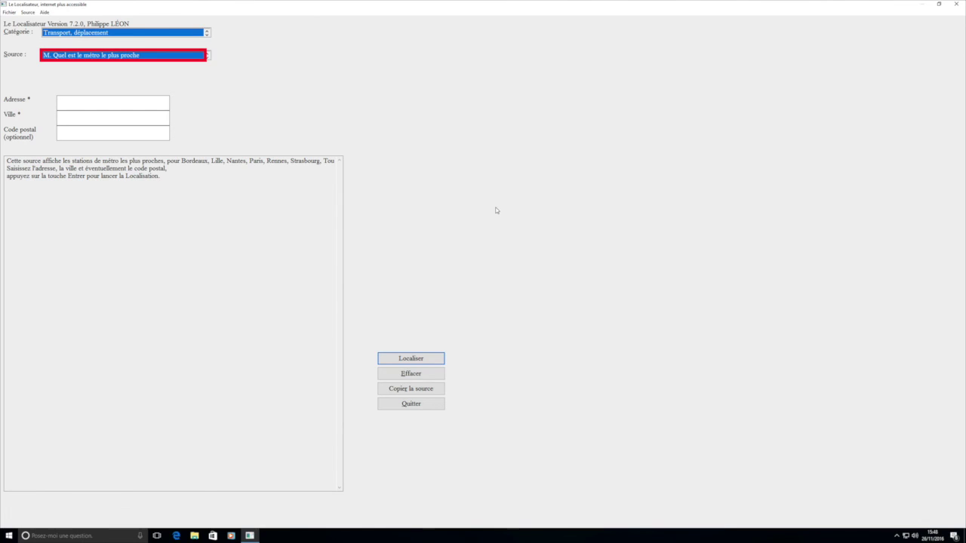
key(p)
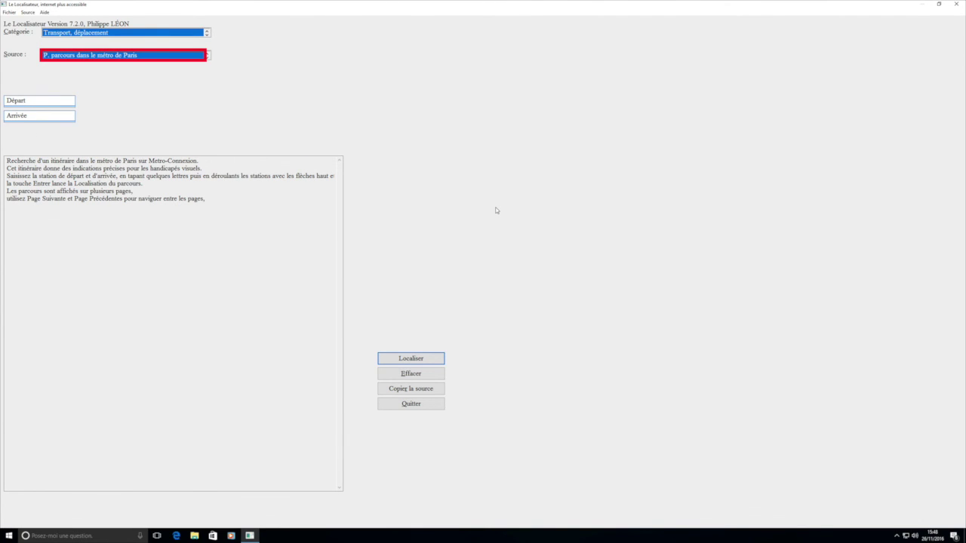
key(r)
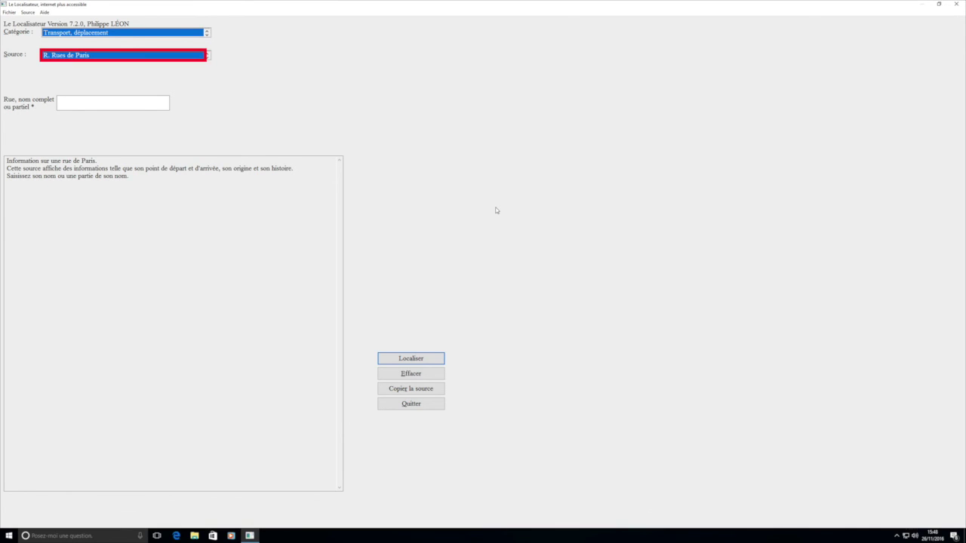
key(v)
key(v)
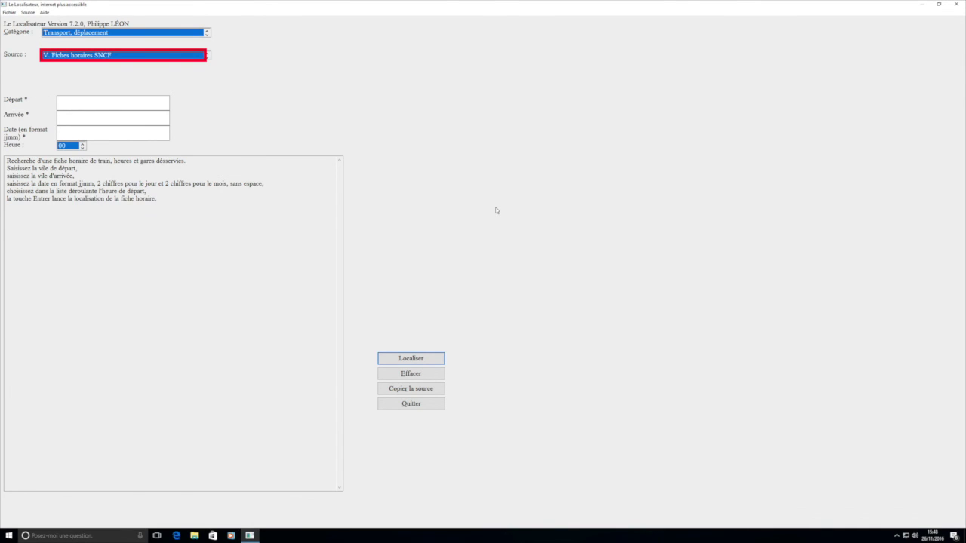
- Switch to the "Vie quotidienne" category and review its "Météo France", "Météo Monde" and "Horoscope chinois du jour" sources
key(alt+c)
key(v)
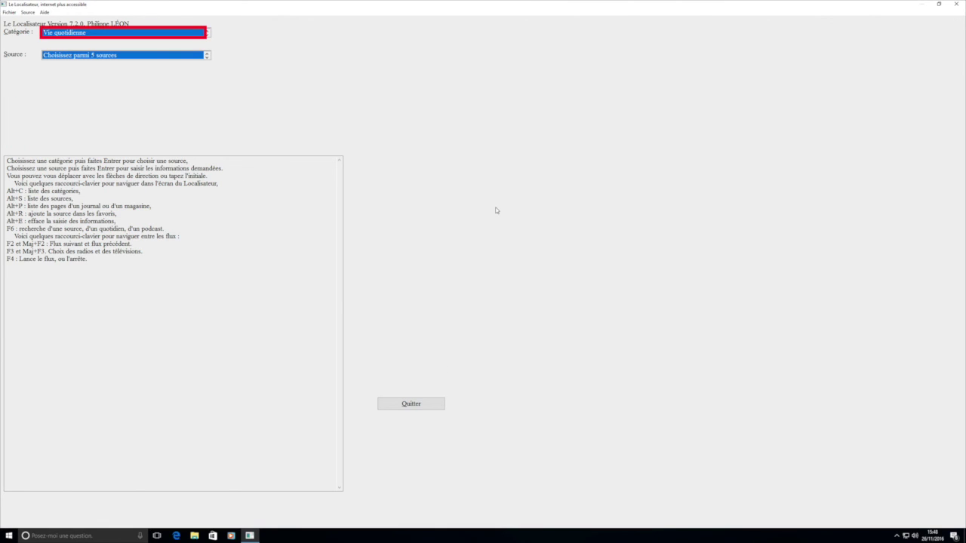
key(alt+s)
key(m)
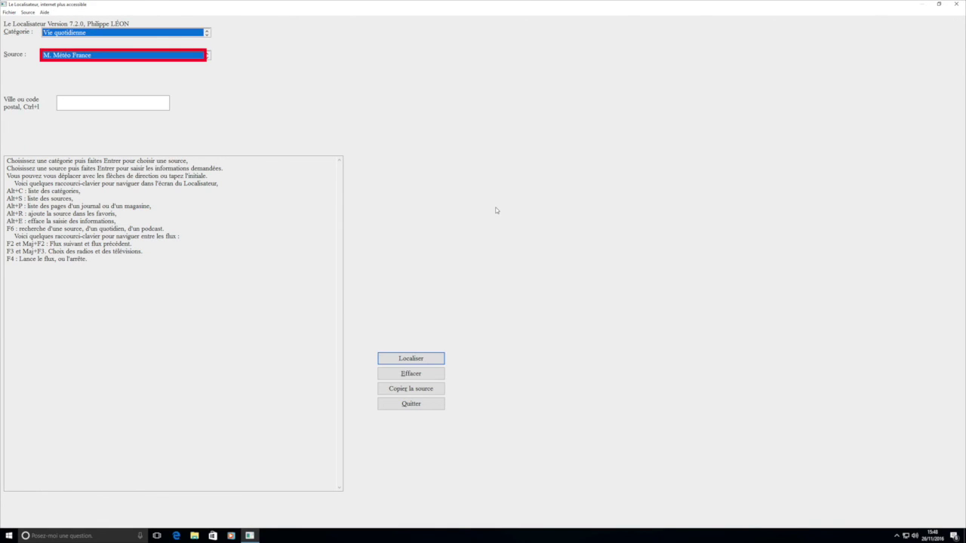
key(m)
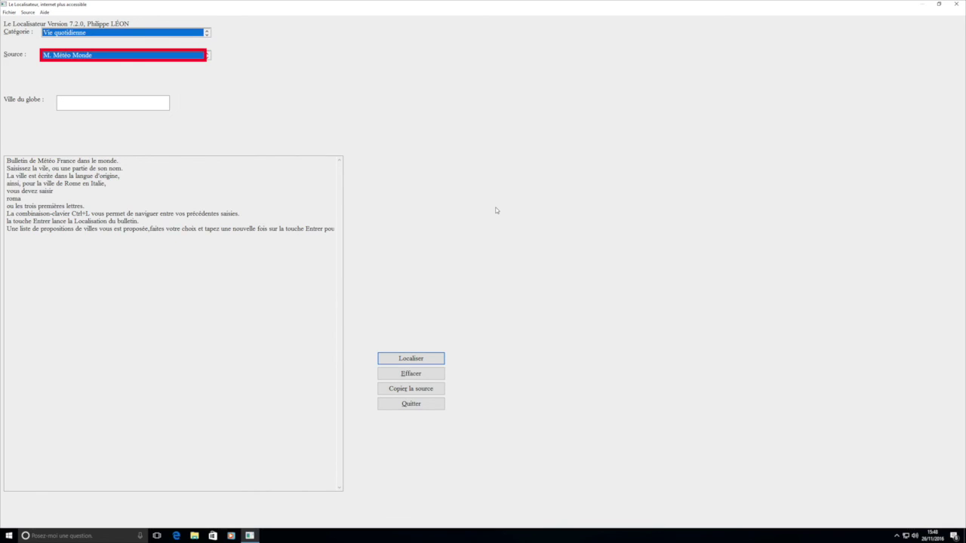
key(h)
key(h)
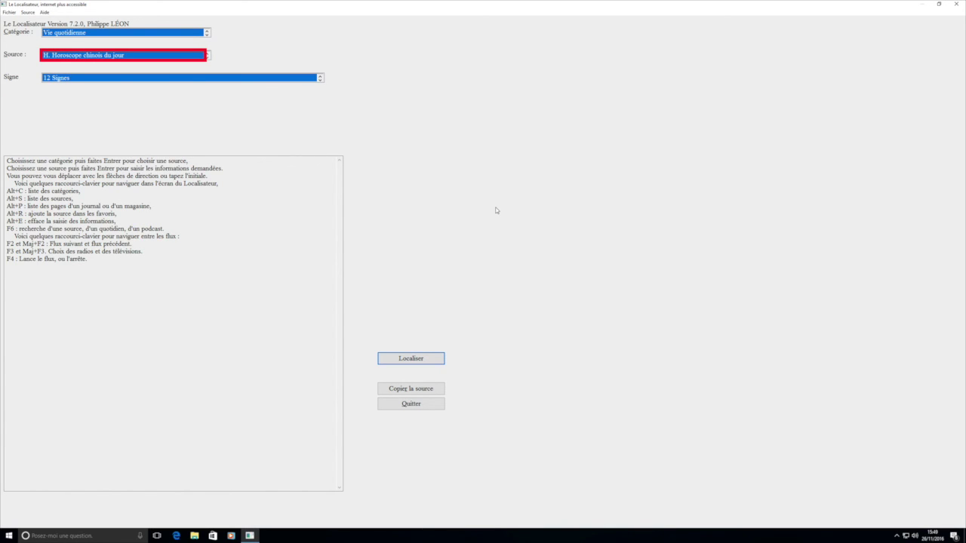
- Select the "Horoscope du jour" source and display the horoscope for the sign "Taureau"
key(h)
key(Tab)
key(p)
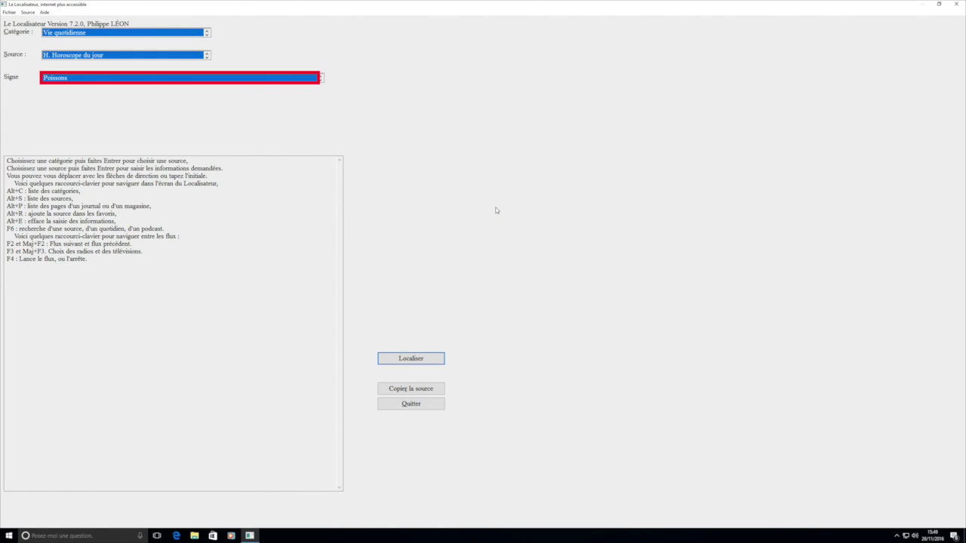
key(b)
key(t)
key(Return)
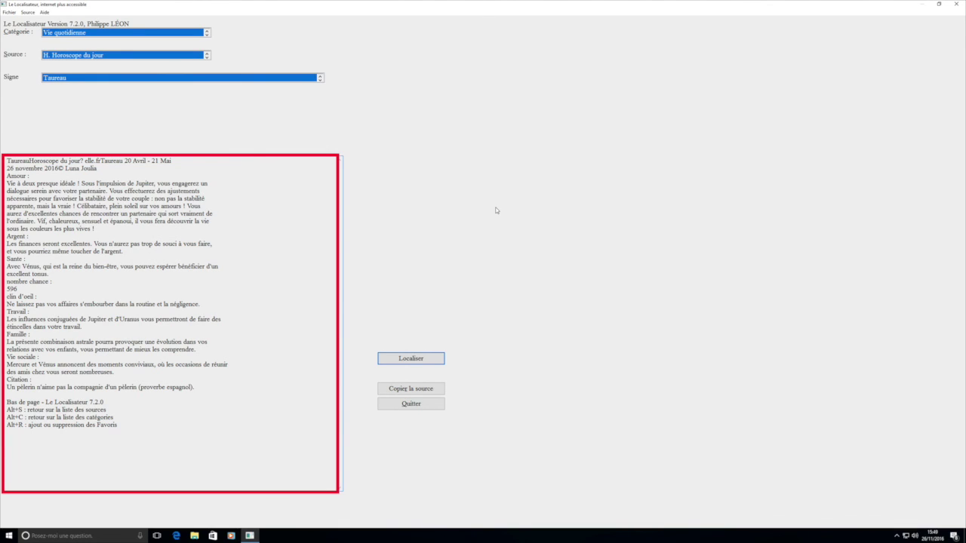
- Switch to the "Le Localisateur" category, review the "Mode d'emploi" source and display the "Contact, Copyright" page
key(alt+c)
key(Return)
key(m)
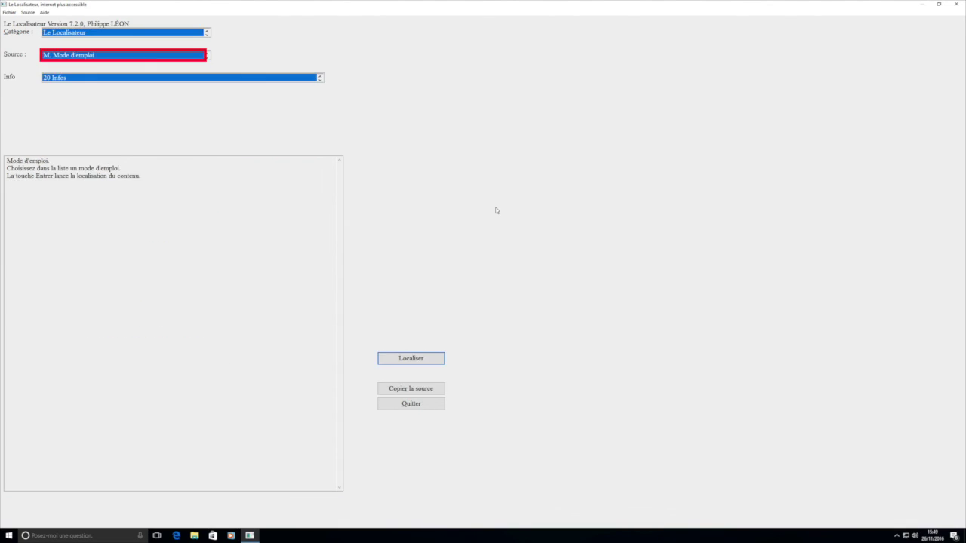
key(c)
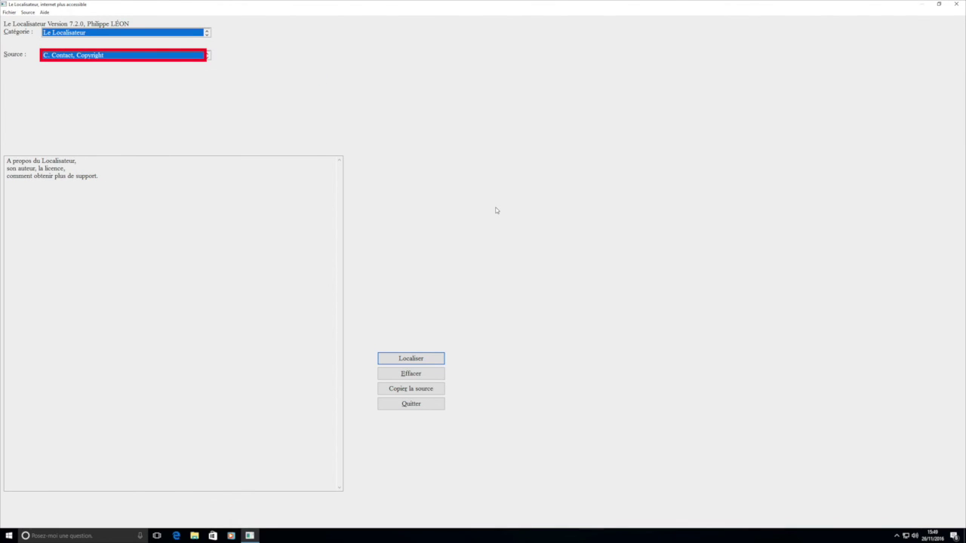
key(s)
key(c)
key(Tab)
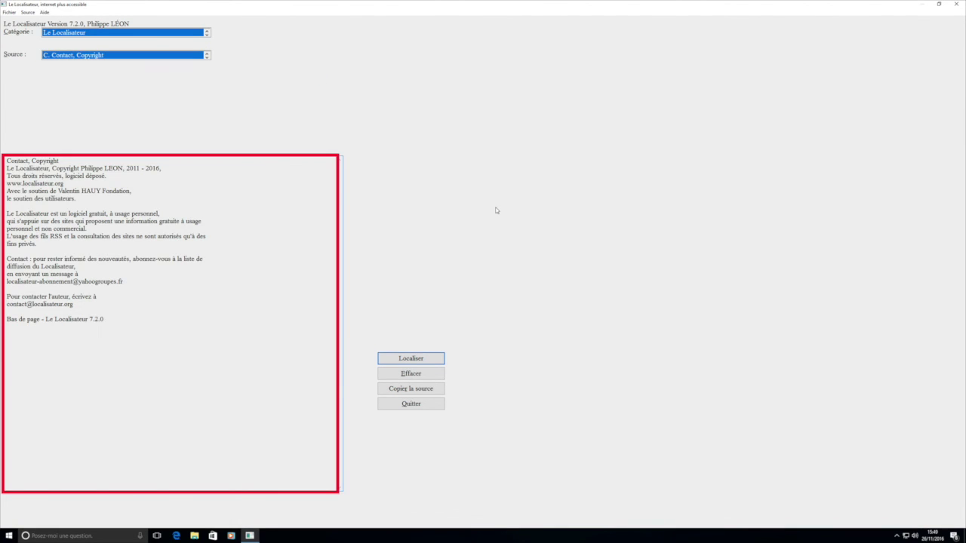